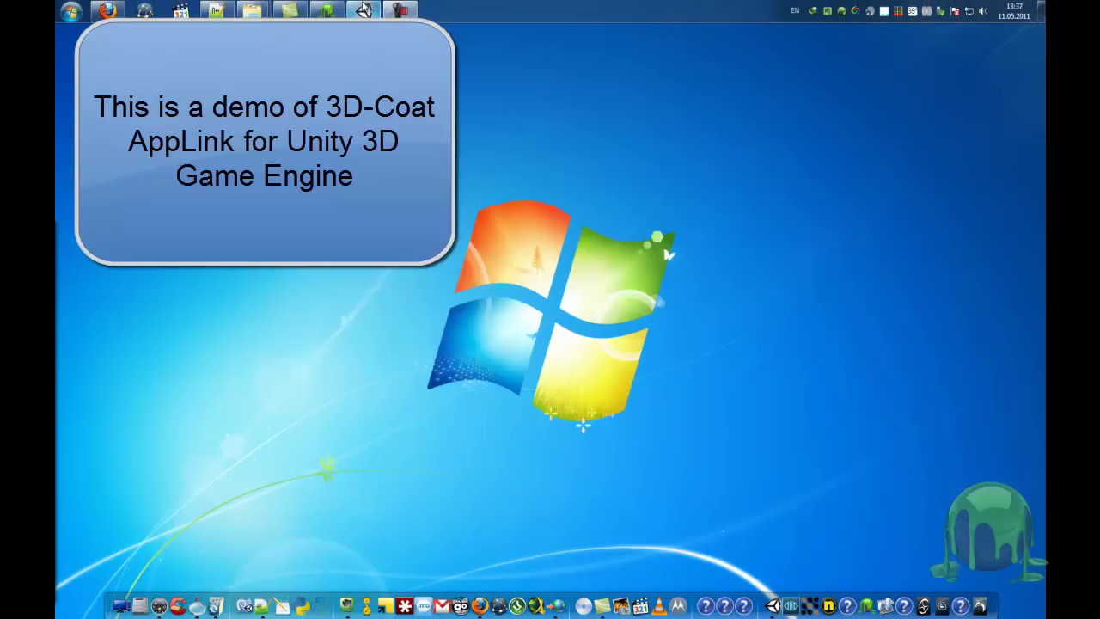
Step: Add a Plane to the Unity scene, frame it, and orbit to a perspective view
left_click(364, 9)
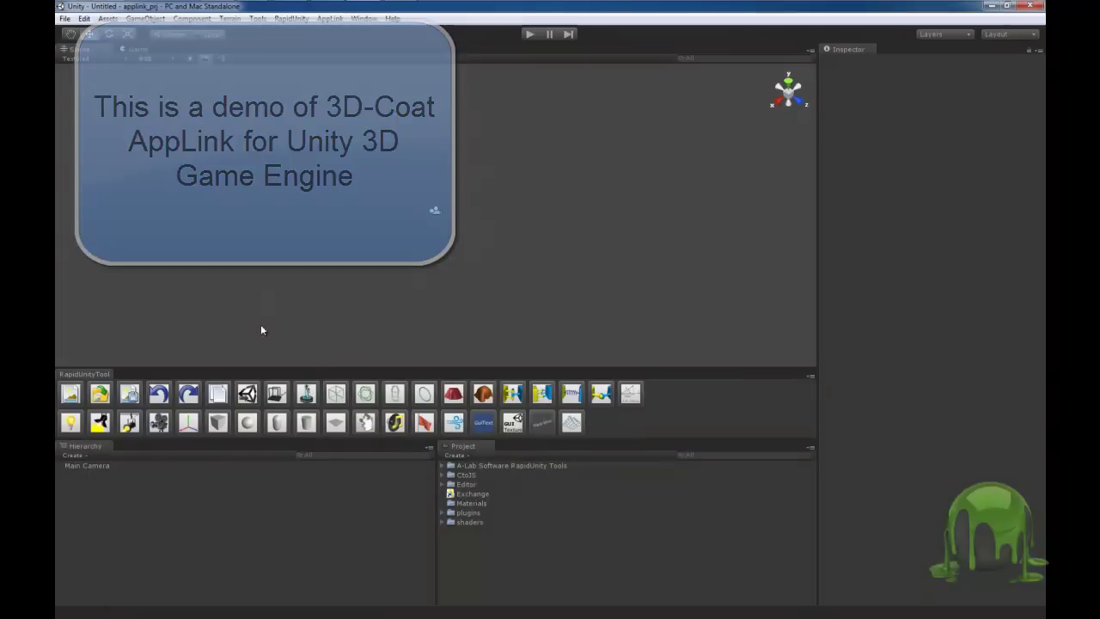
left_click(336, 425)
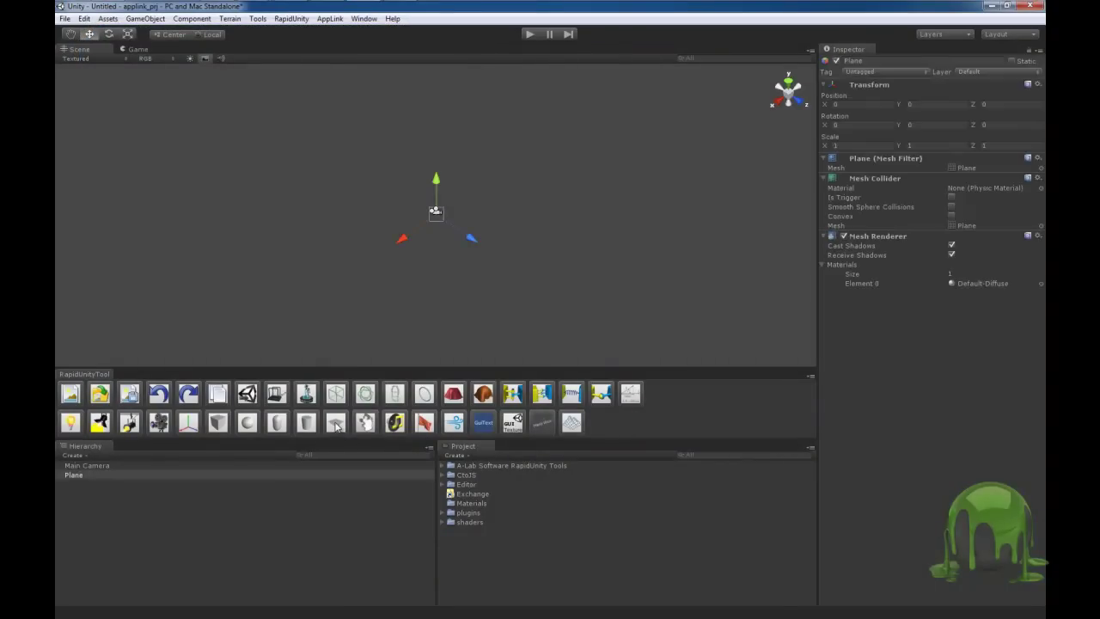
double_click(81, 475)
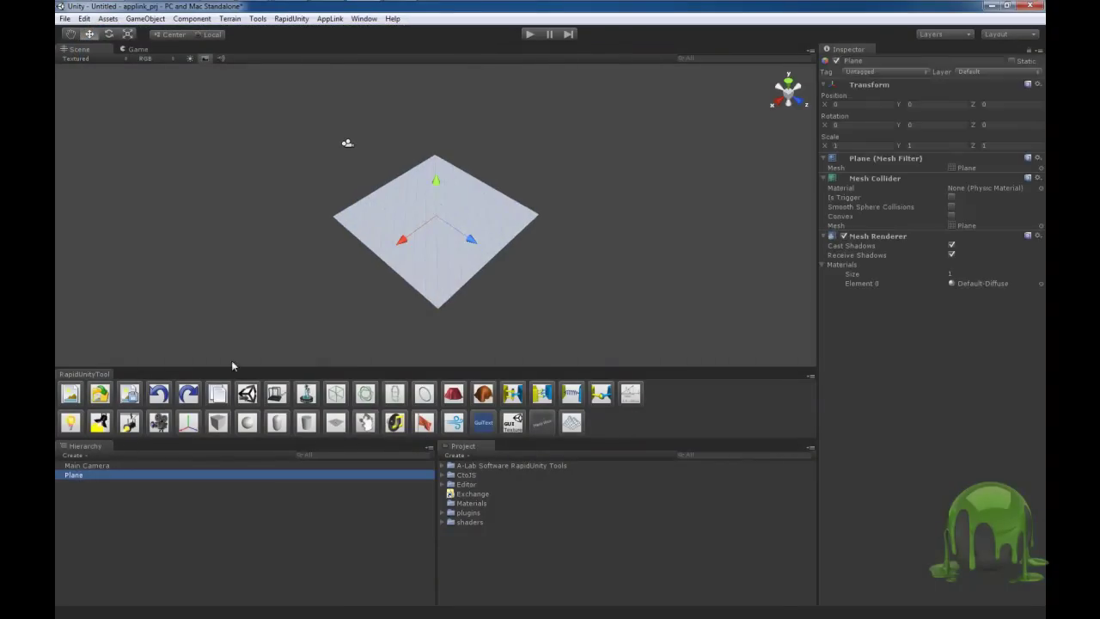
mouse_move(471, 256)
left_mouse_down("alt")
mouse_move(463, 194)
mouse_move(567, 233)
mouse_move(587, 252)
left_mouse_up("alt")
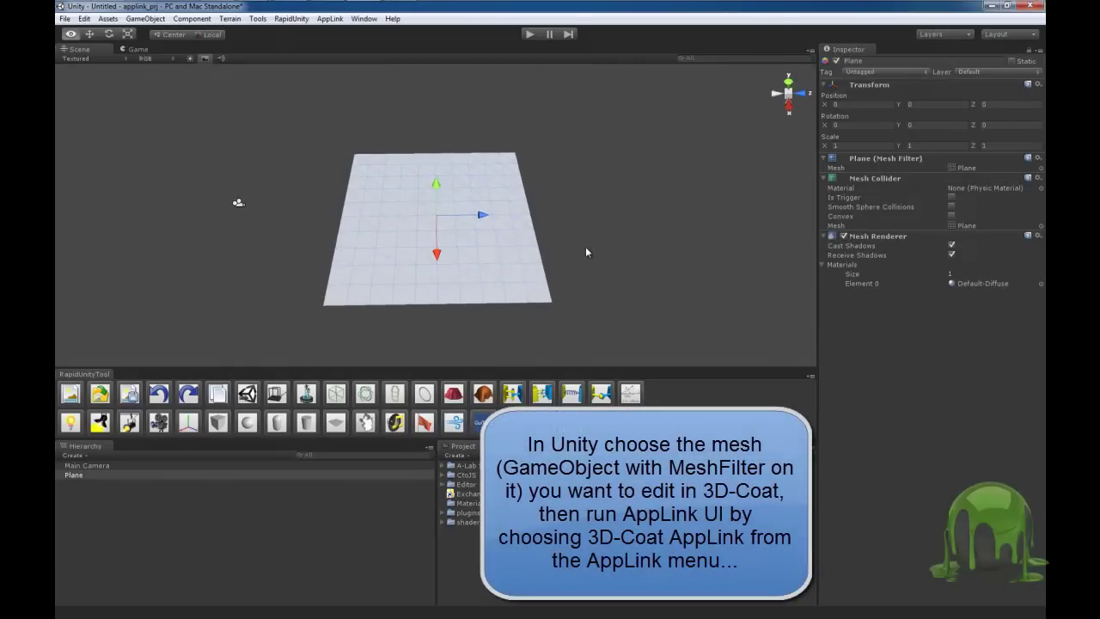
Step: Open the 3D-Coat AppLink panel with PerPixel Painting and send the plane to 3D-Coat
left_click(327, 19)
left_click(352, 33)
mouse_move(130, 80)
left_mouse_down()
mouse_move(229, 117)
mouse_move(244, 111)
left_mouse_up()
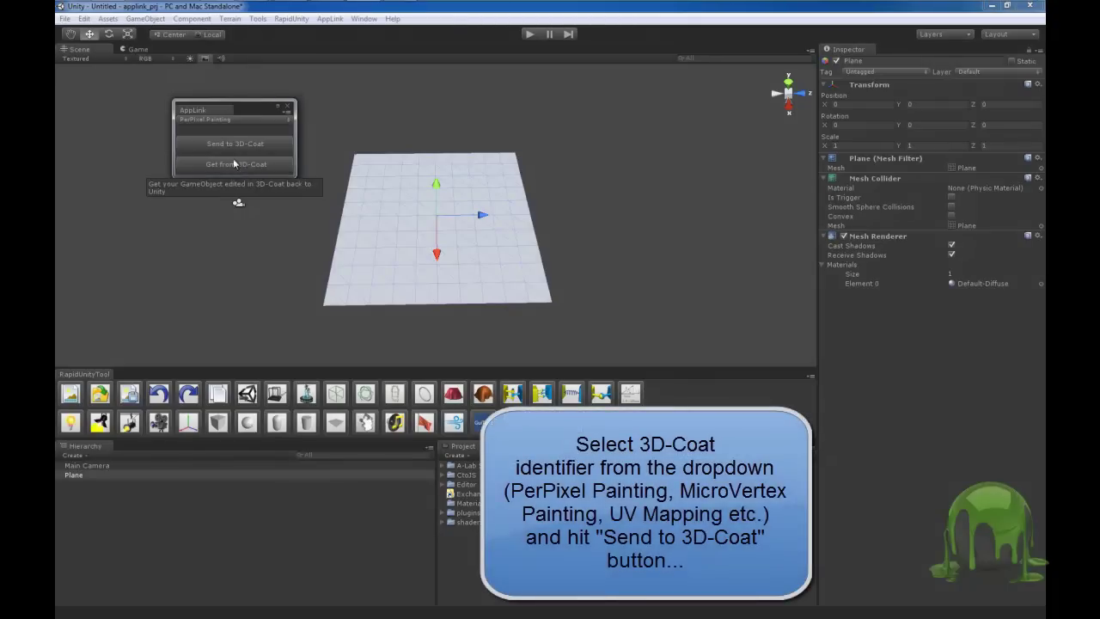
left_click(210, 120)
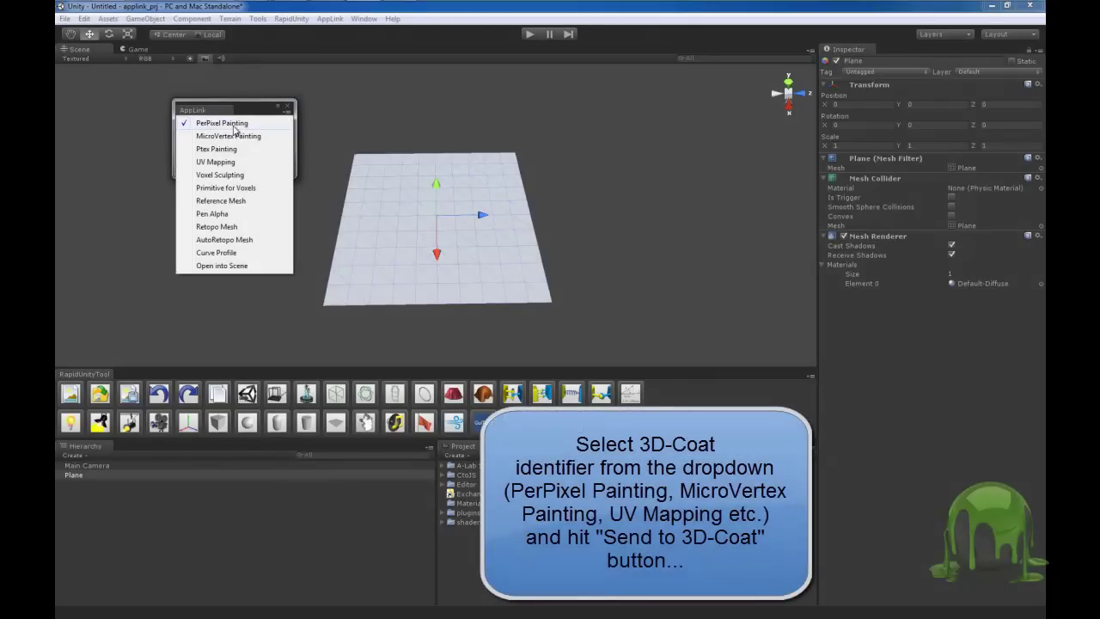
left_click(234, 130)
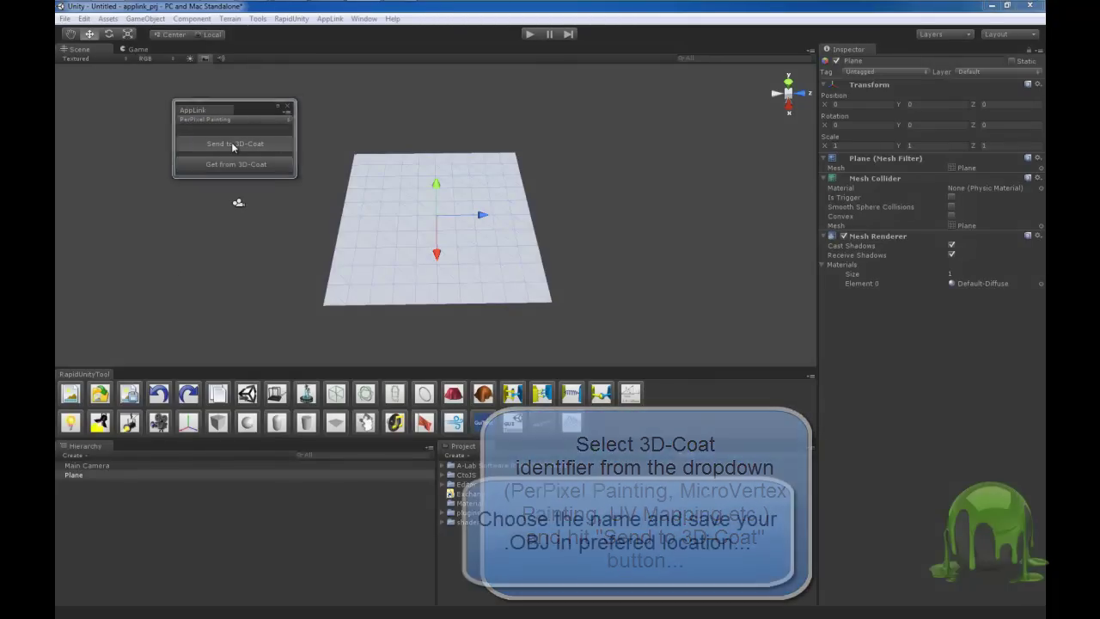
left_click(233, 144)
left_click(143, 318)
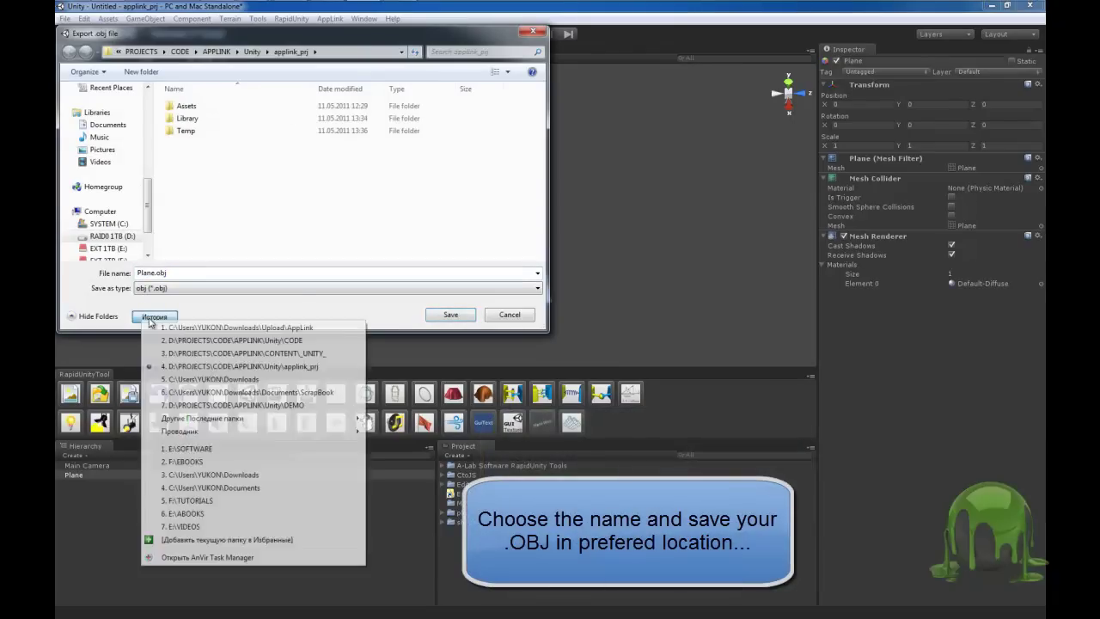
Step: Save the plane as My_Test_Plane.obj in the CONTENT\_UNITY_ folder
left_click(293, 354)
double_click(160, 273)
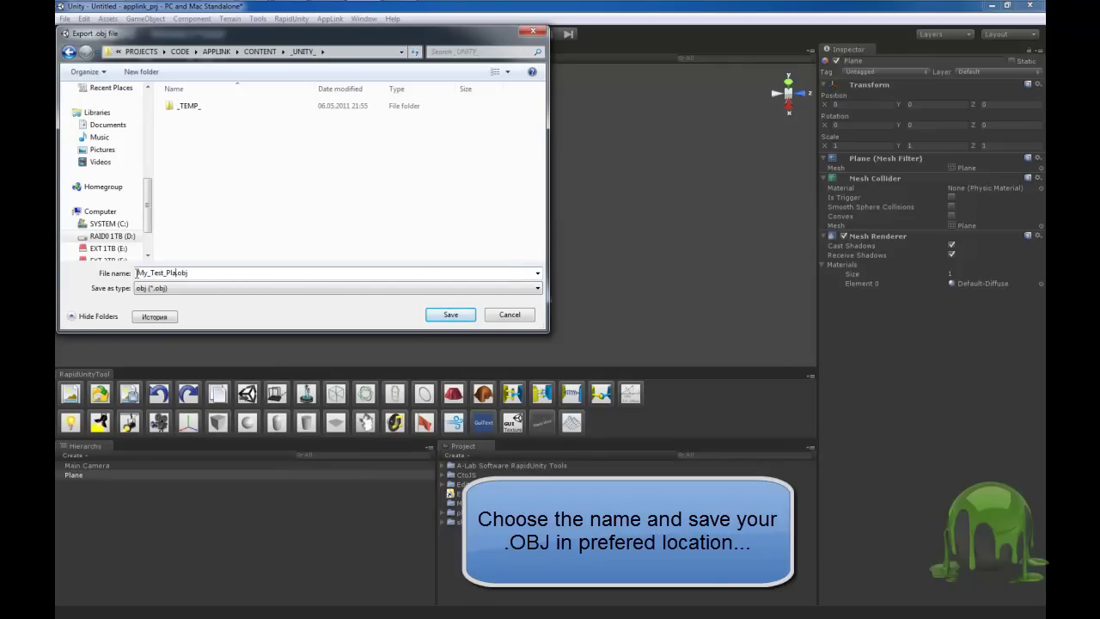
type("ne")
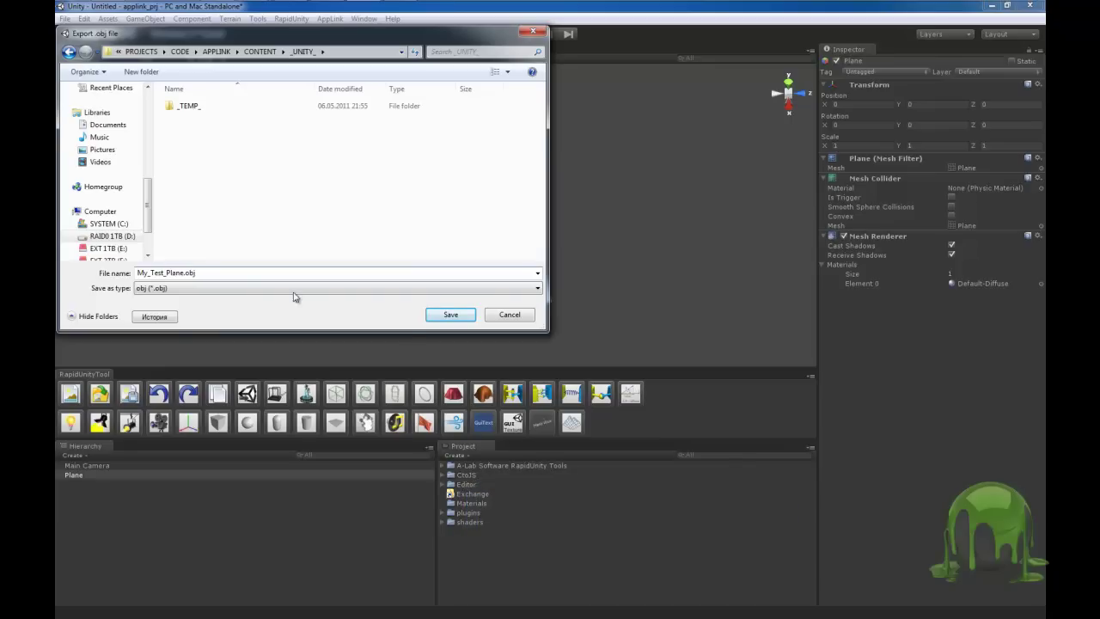
left_click(450, 316)
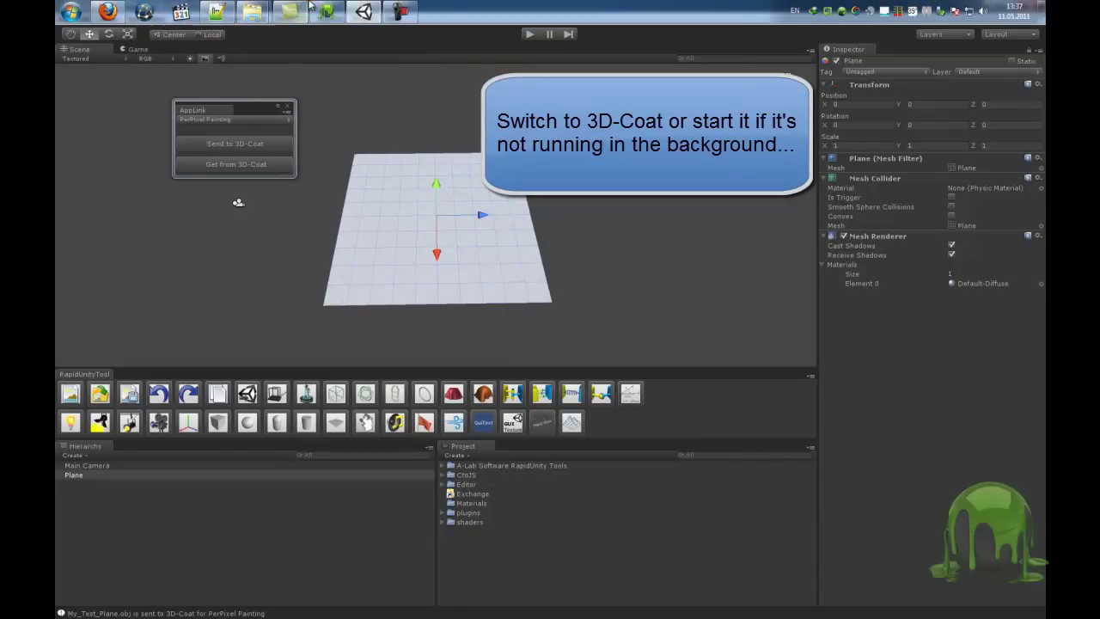
Step: Switch to 3D-Coat and accept the default import options for the plane
left_click(330, 12)
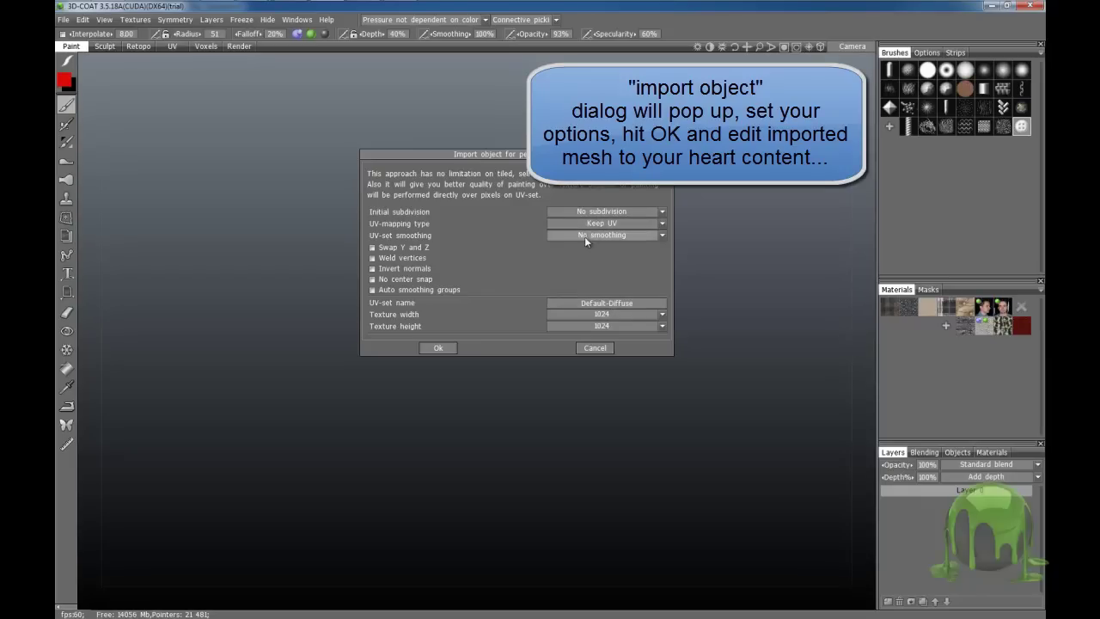
left_click(436, 349)
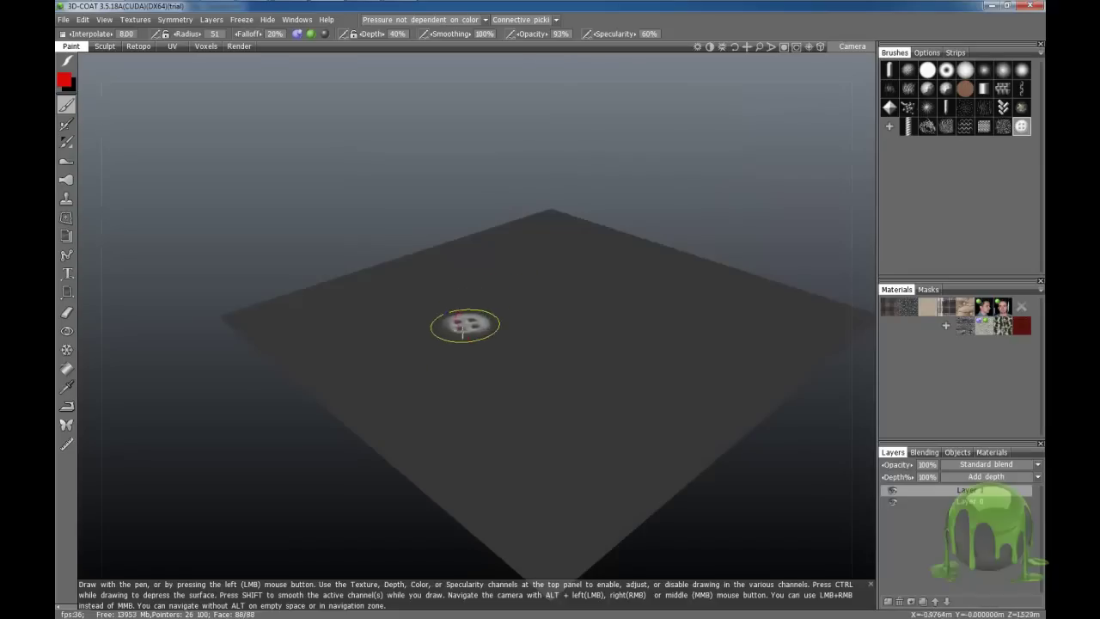
Step: Orbit to face the plane head-on and switch painting to Stamp mode
mouse_move(590, 356)
right_mouse_down()
mouse_move(506, 319)
mouse_move(585, 347)
mouse_move(532, 347)
right_mouse_up()
mouse_move(532, 347)
left_mouse_down("alt")
mouse_move(542, 346)
mouse_move(536, 358)
left_mouse_up("alt")
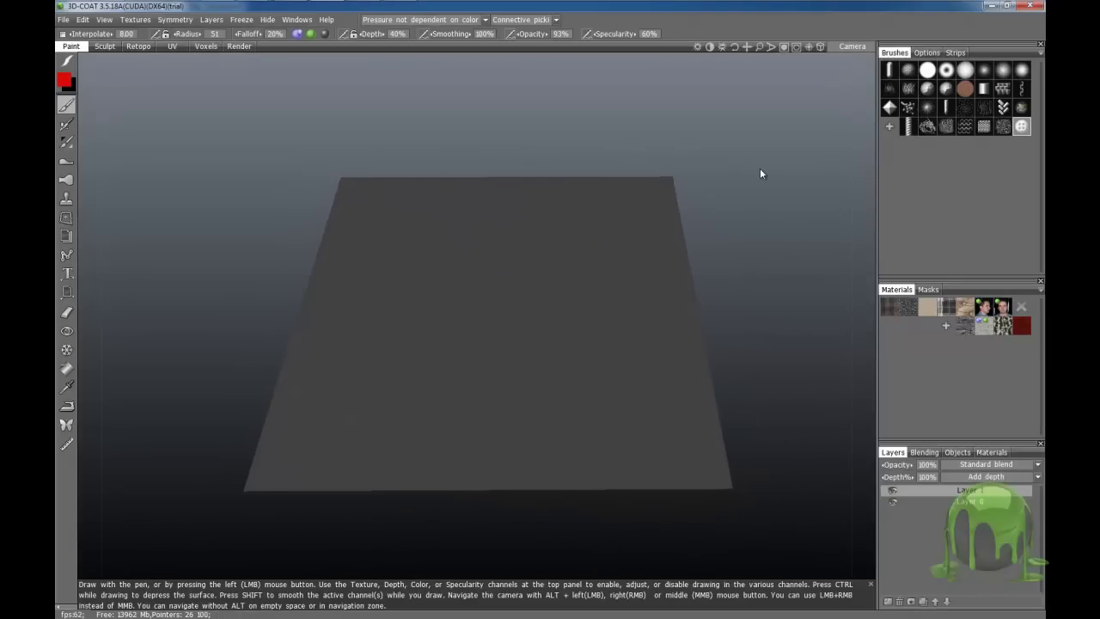
left_click(66, 63)
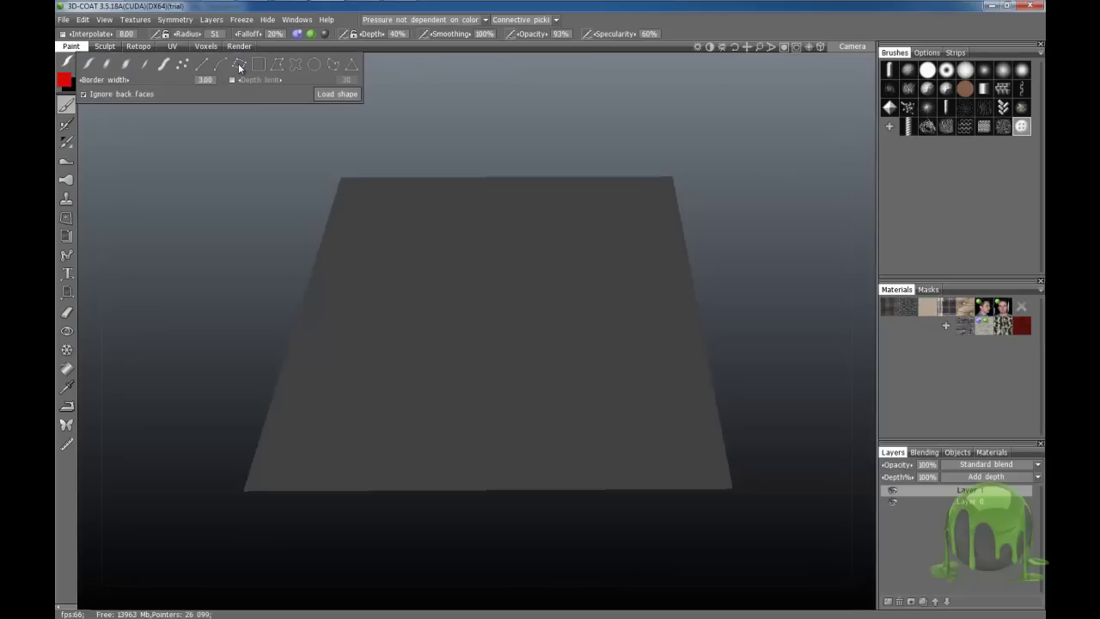
left_click(240, 66)
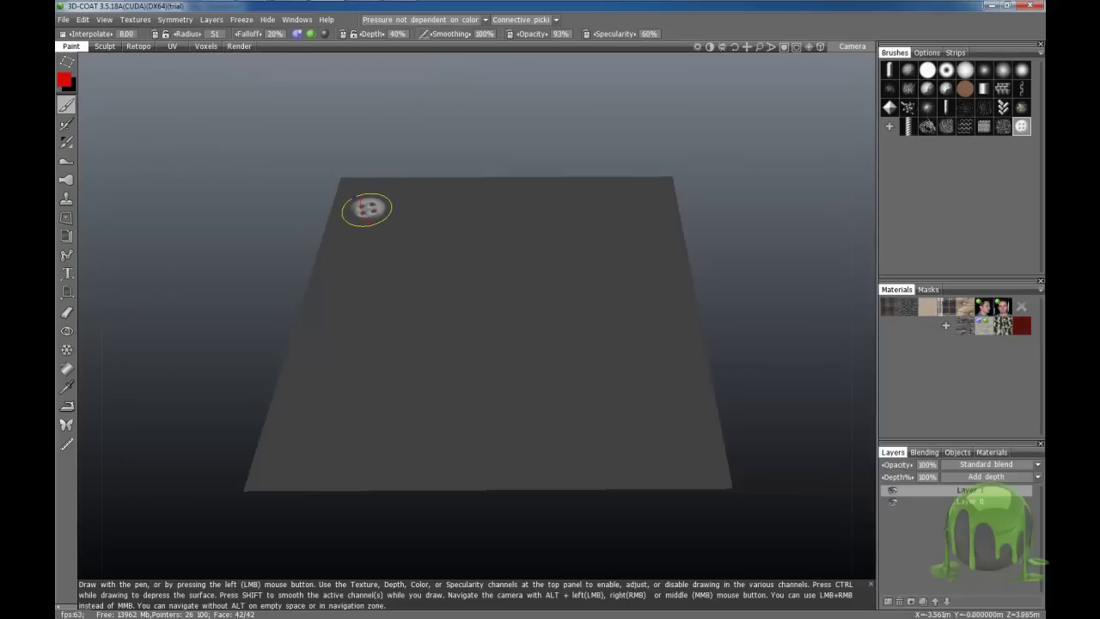
Step: Stamp raised red blobs at the plane's four corners
left_click_drag(371, 214, 376, 232)
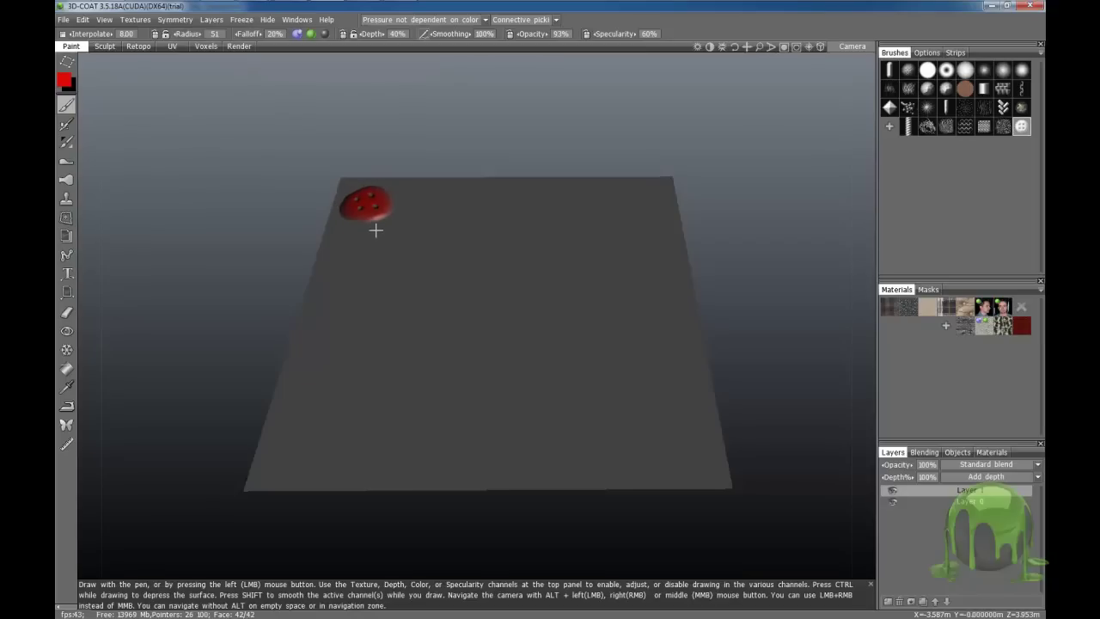
left_click_drag(638, 210, 636, 214)
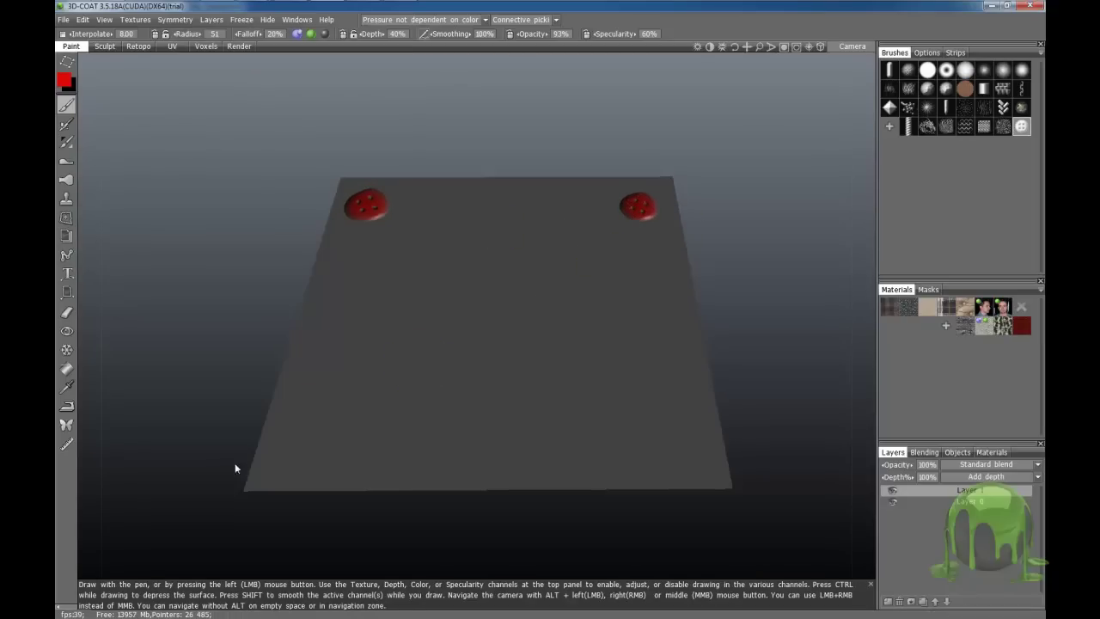
left_click(298, 446)
left_click_drag(319, 428, 325, 423)
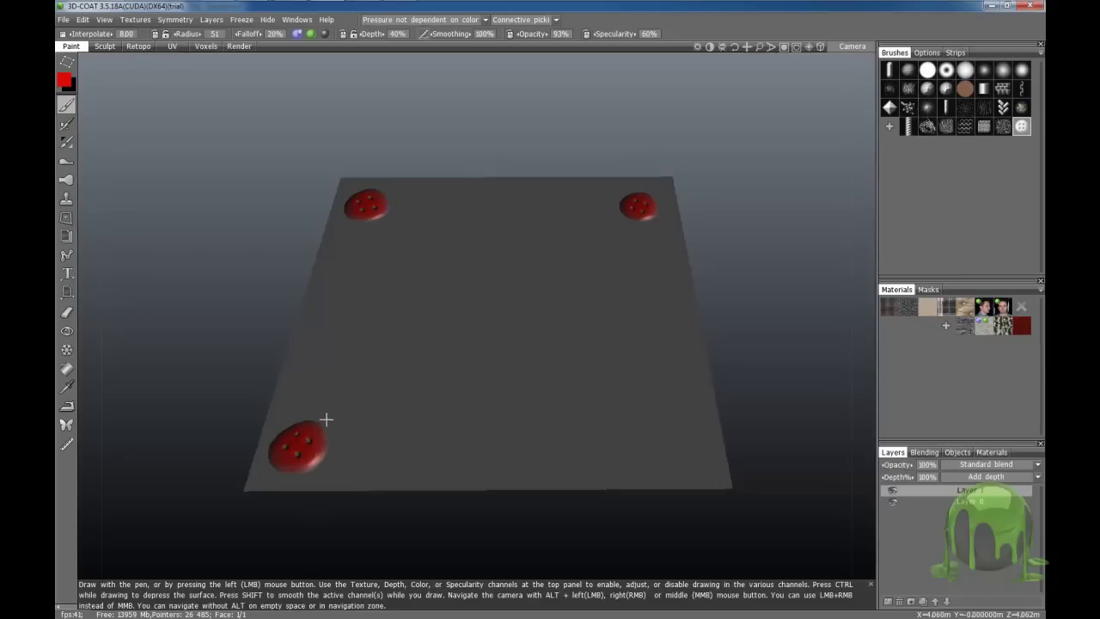
left_click(676, 447)
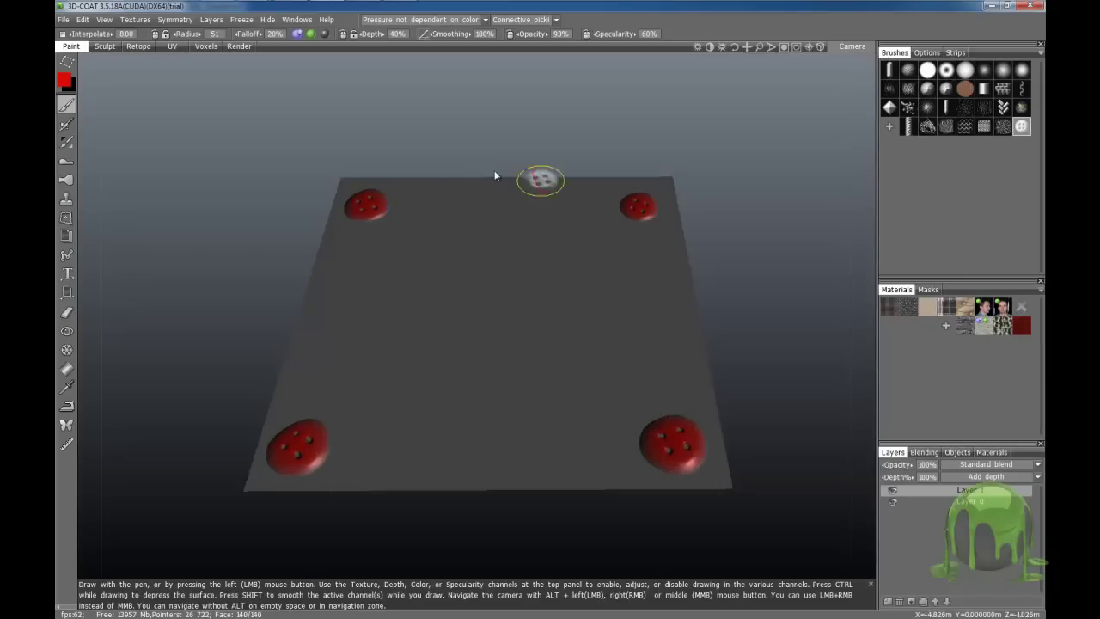
left_click(889, 108)
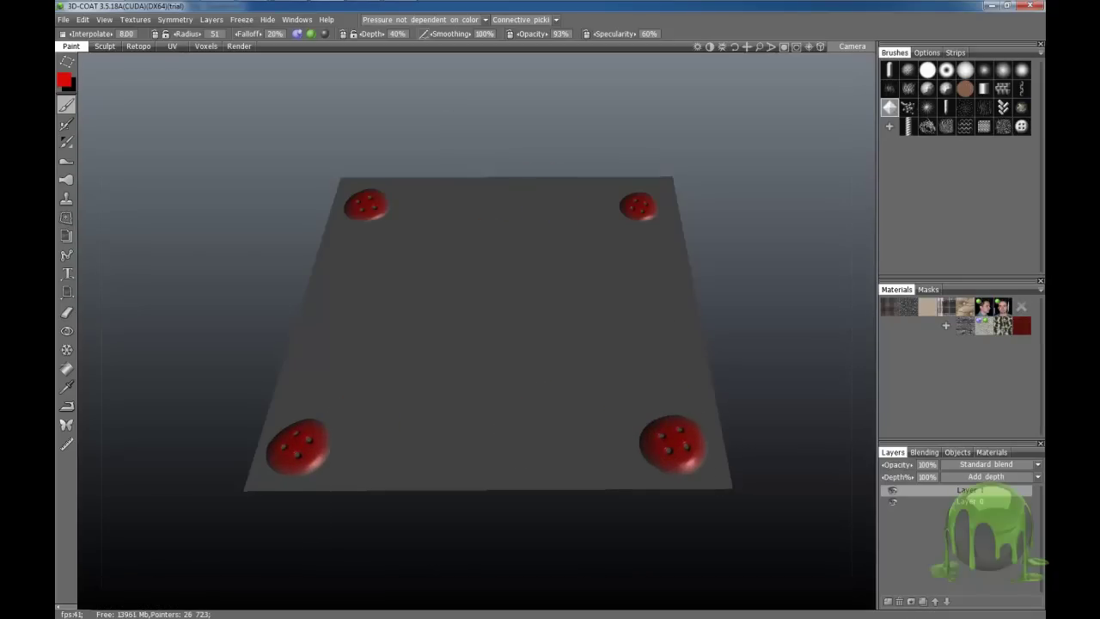
Step: Set the paint colour to blue
left_click(64, 81)
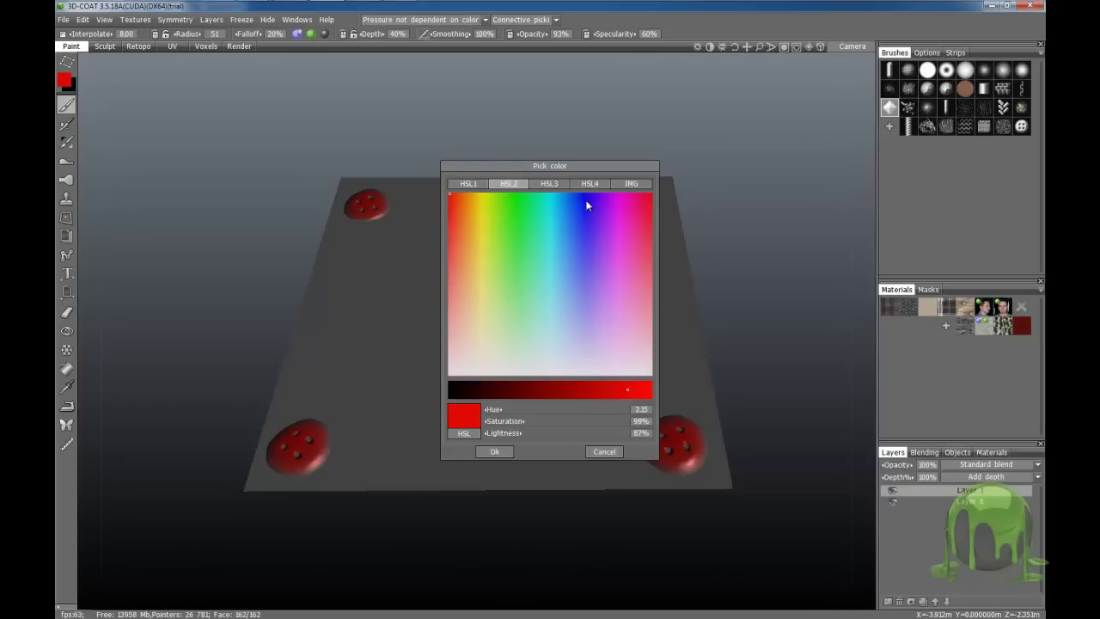
left_click(587, 205)
left_click(494, 451)
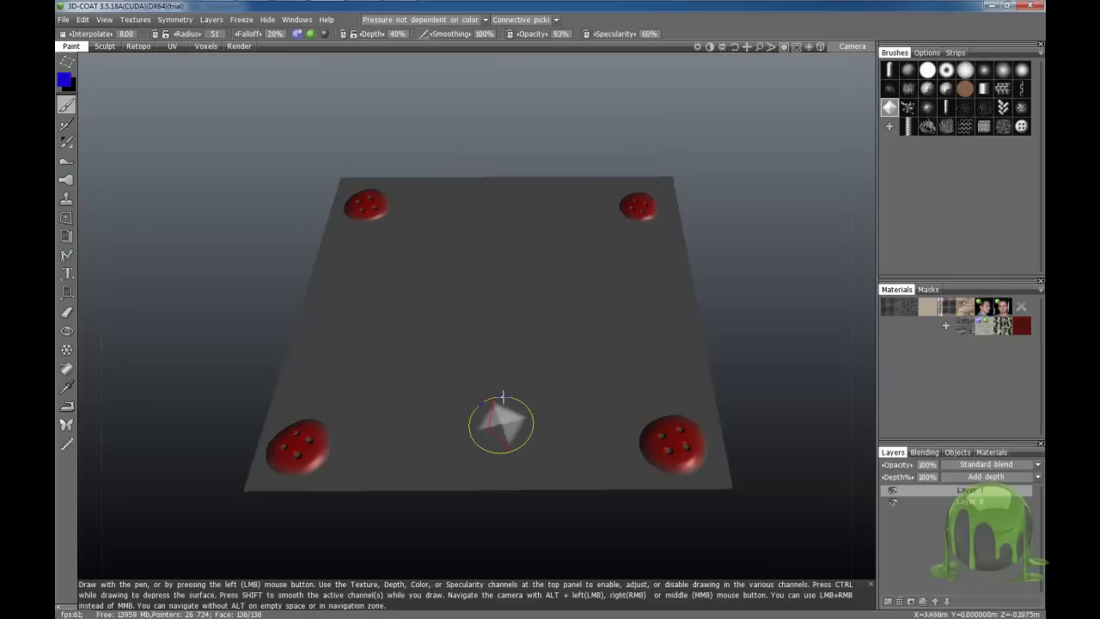
Step: Stamp four blue pyramids at the midpoints of the plane's edges
left_click_drag(500, 235, 500, 246)
left_click_drag(494, 418, 499, 388)
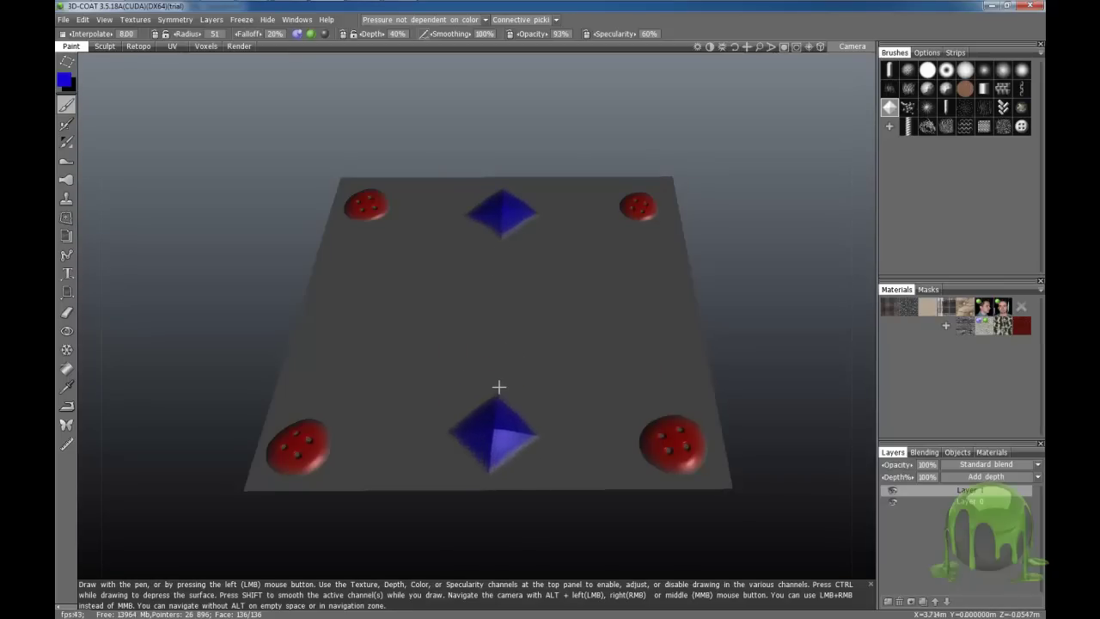
left_click_drag(376, 301, 361, 288)
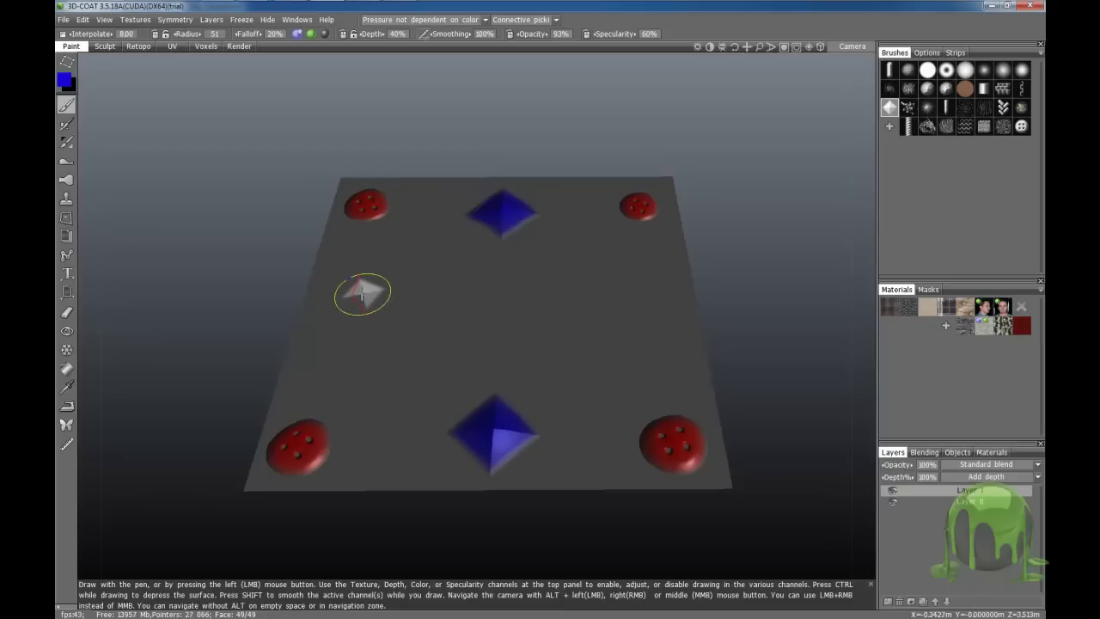
left_click_drag(368, 252, 370, 251)
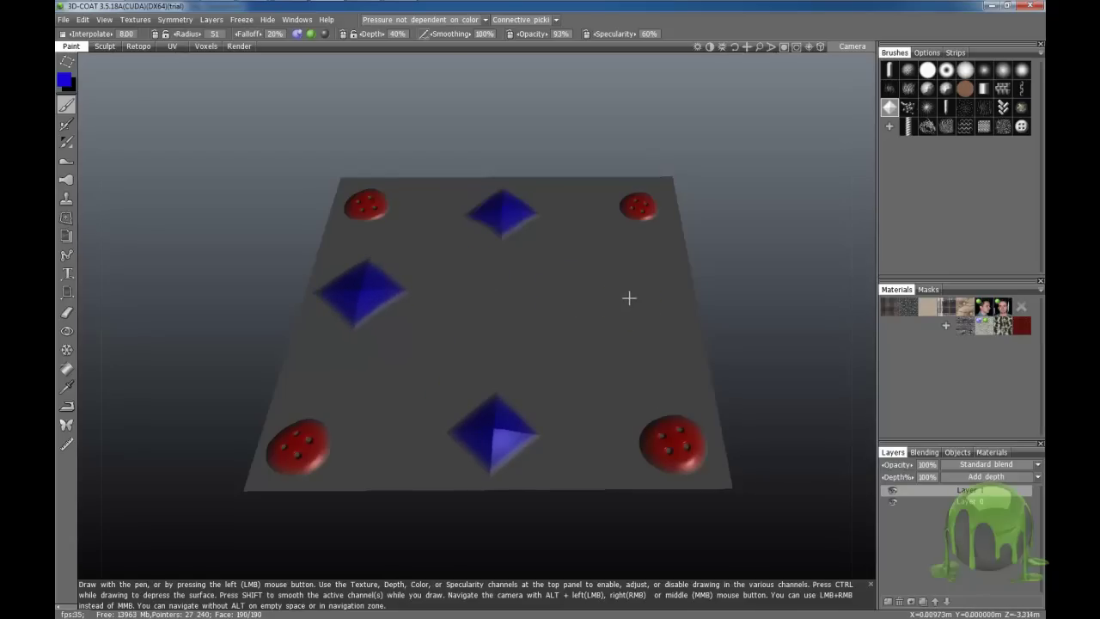
left_click_drag(630, 297, 624, 255)
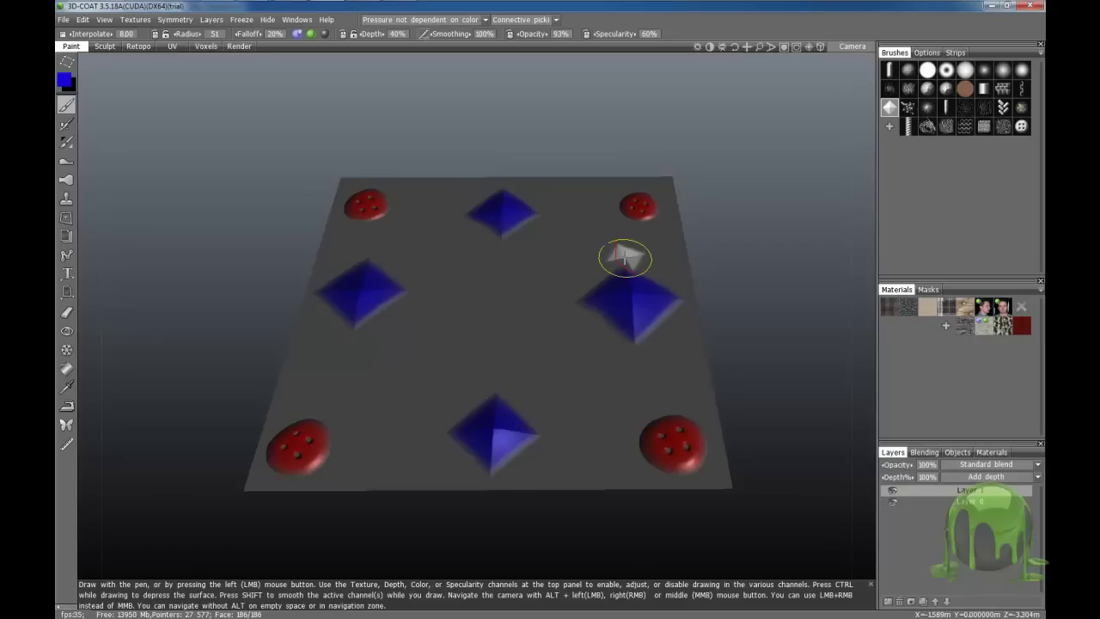
left_click(925, 108)
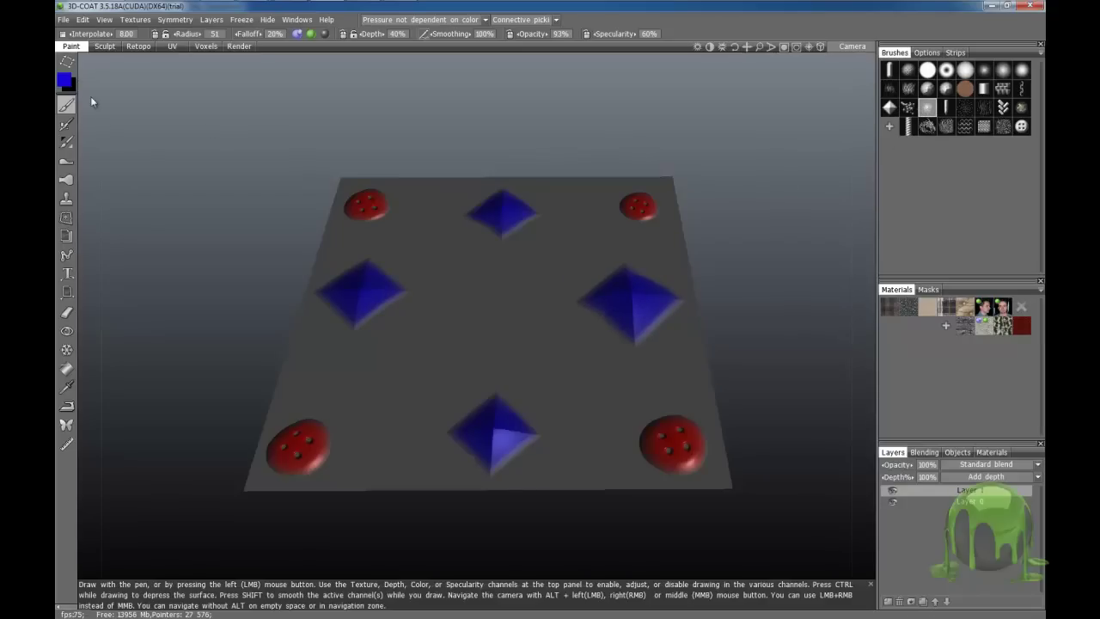
Step: Pick green (Hue 119) and stamp a spiky mark at the plane's centre
left_click(63, 80)
left_click(515, 206)
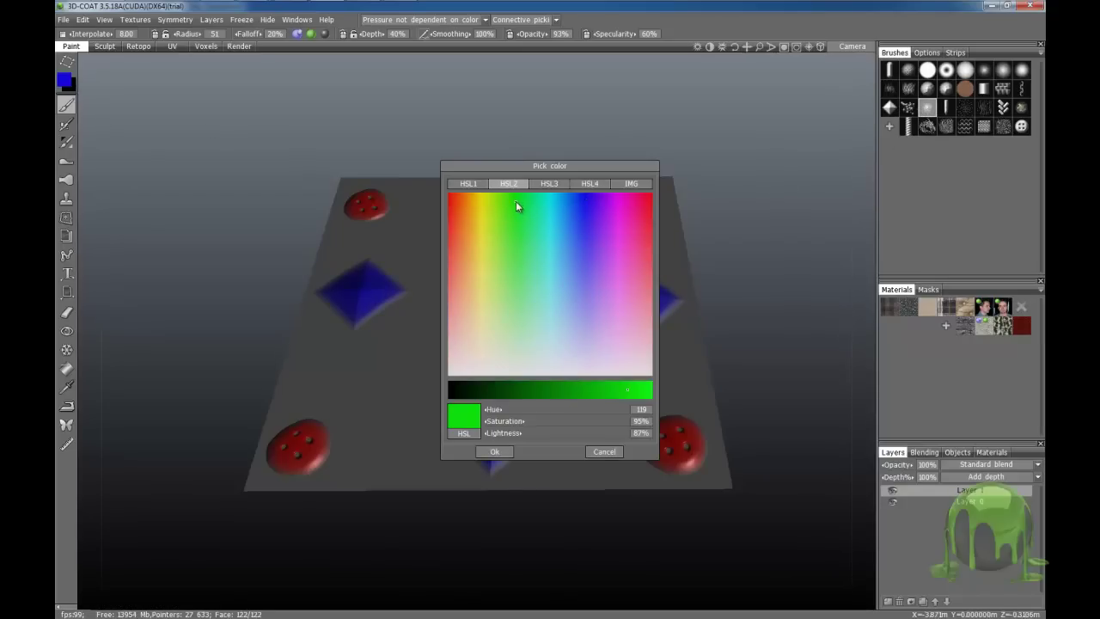
left_click(495, 452)
left_click_drag(496, 311, 499, 359)
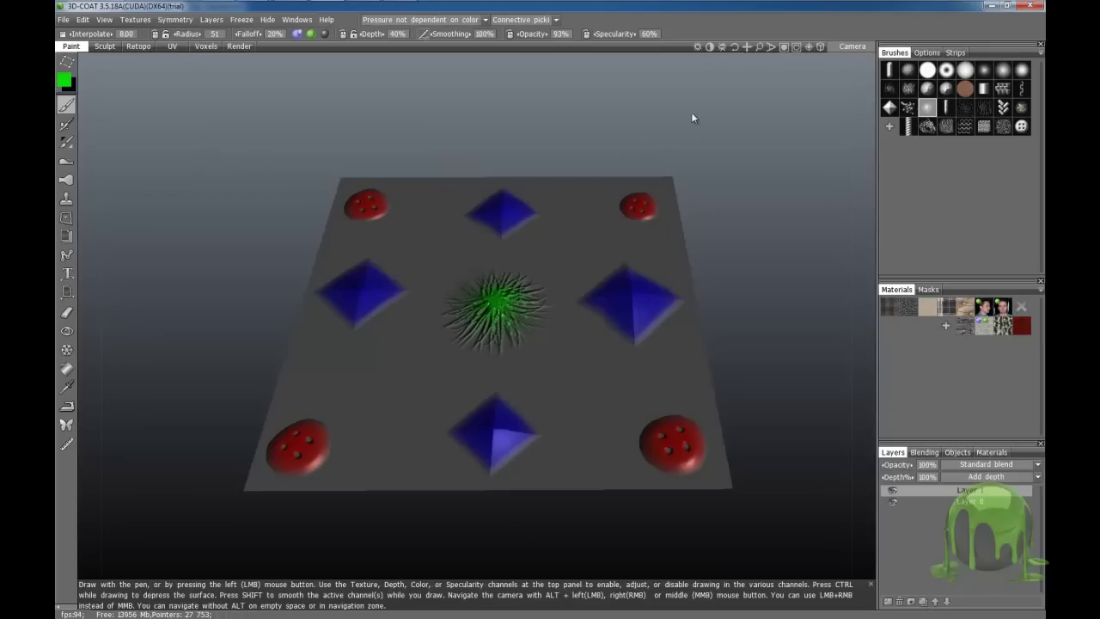
Step: Switch brush shape and set the paint colour to golden yellow (Hue 48)
left_click(1021, 69)
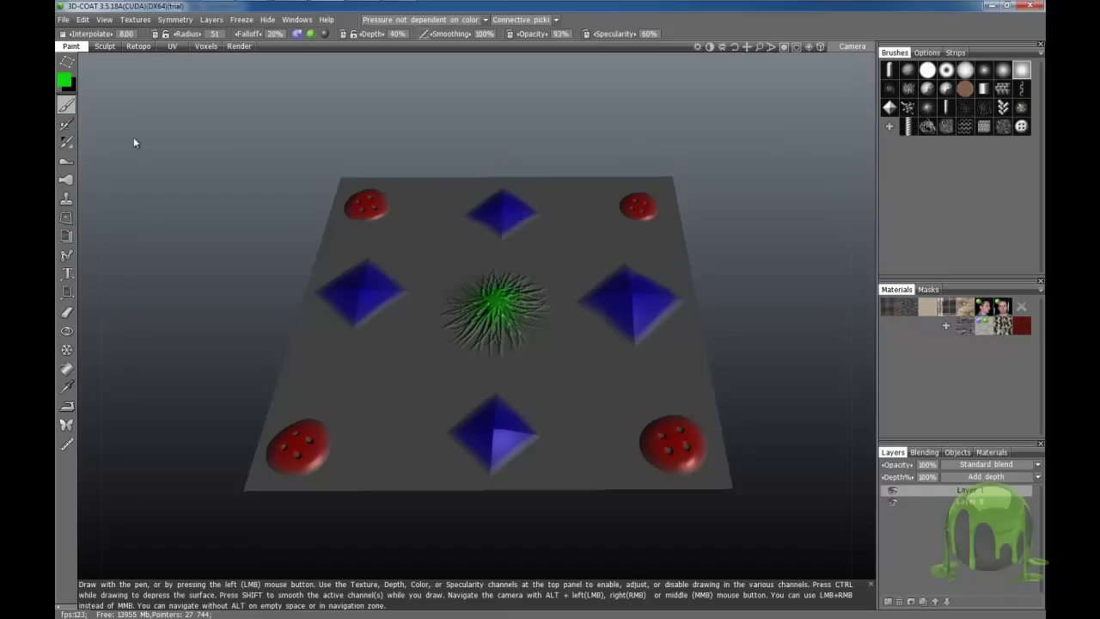
left_click(64, 80)
left_click_drag(478, 203, 475, 195)
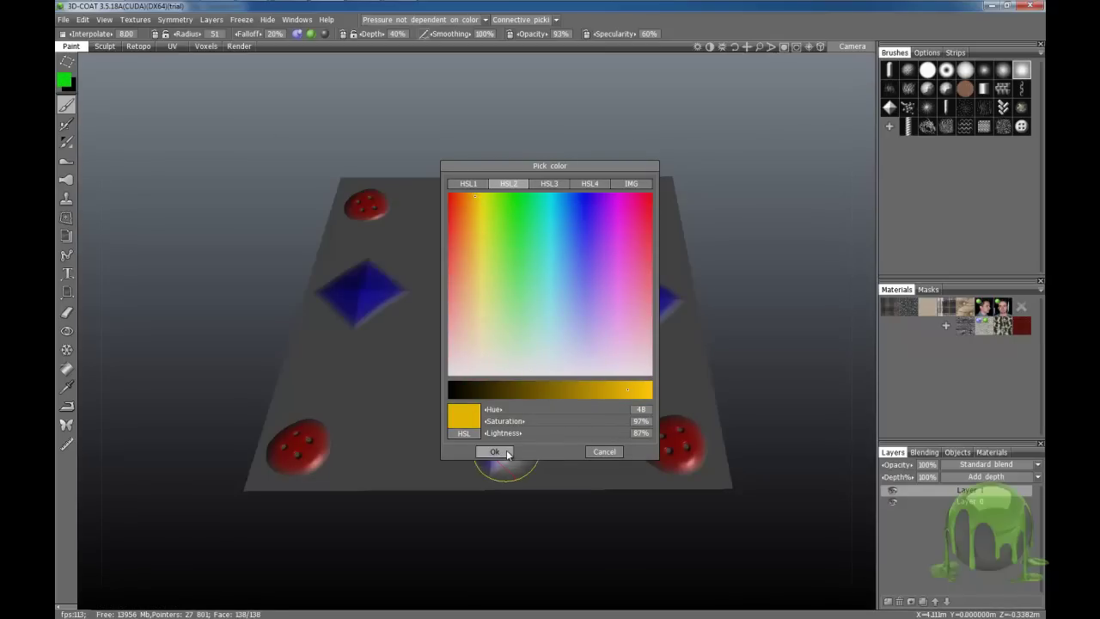
left_click(496, 452)
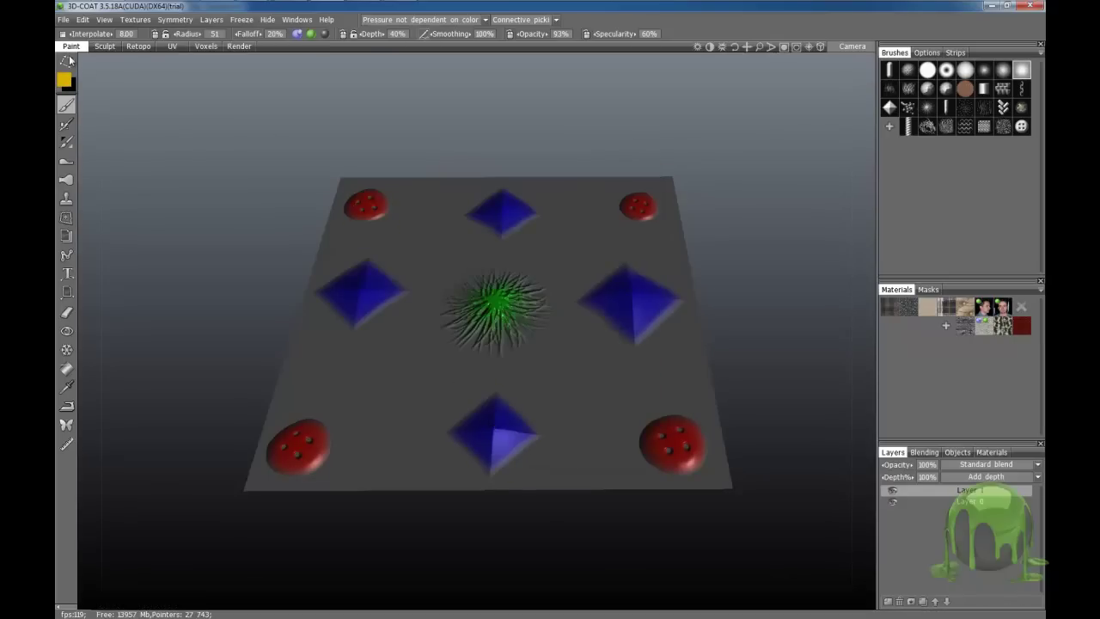
left_click(69, 61)
Step: Paint wavy golden-yellow strokes across the plane between the stamps
left_click(88, 66)
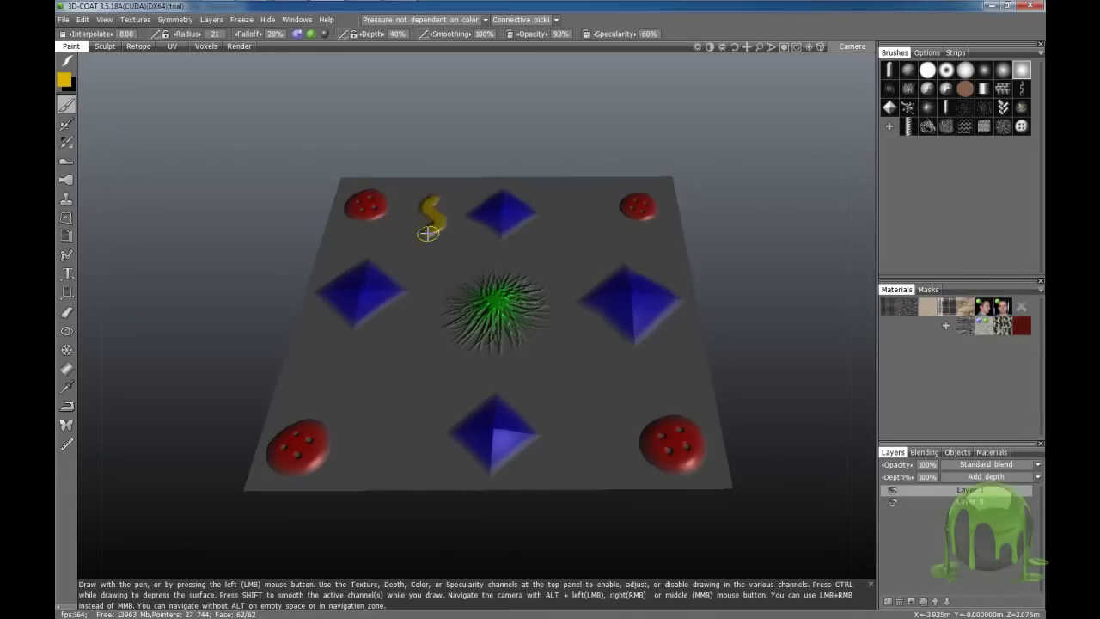
left_click_drag(421, 347, 416, 356)
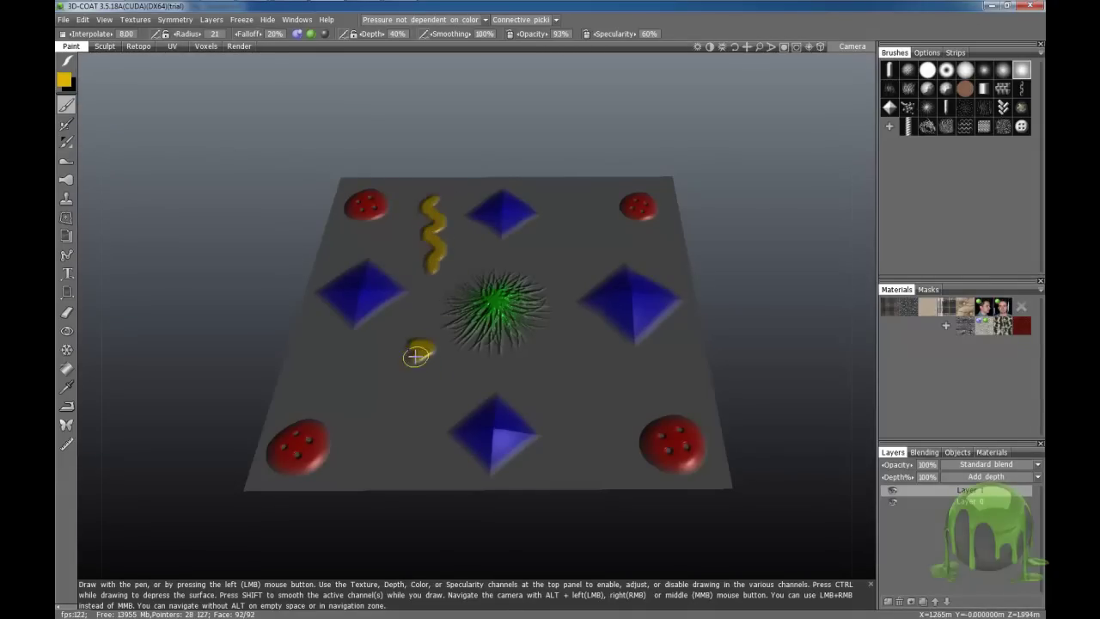
left_click_drag(419, 397, 417, 443)
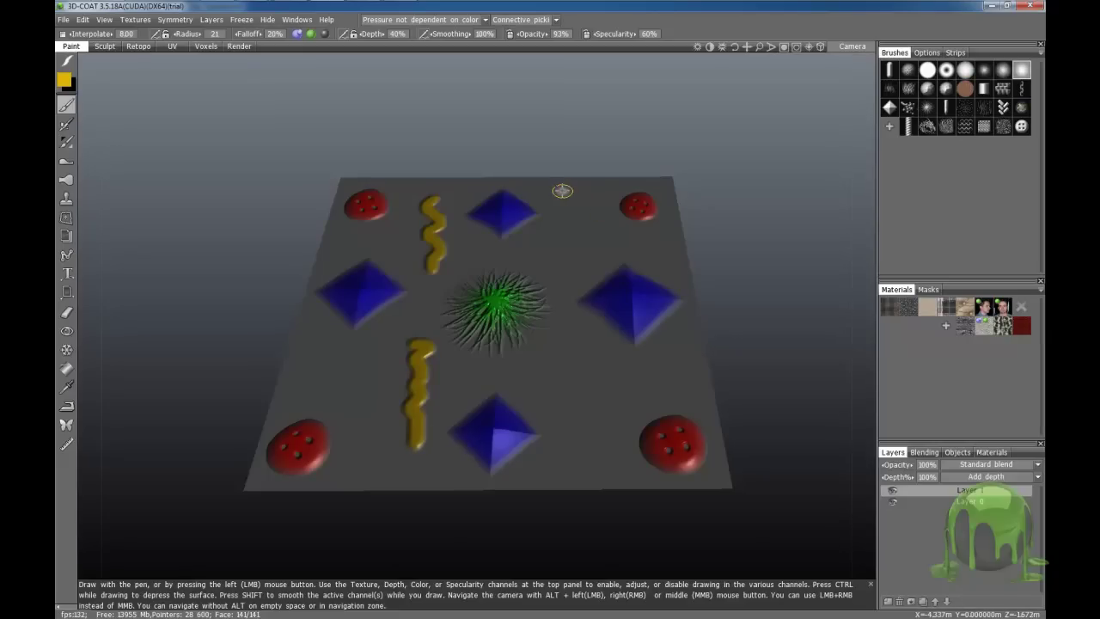
mouse_move(574, 337)
left_mouse_down()
mouse_move(589, 469)
mouse_move(459, 273)
mouse_move(462, 216)
mouse_move(496, 221)
left_mouse_up()
left_click(135, 19)
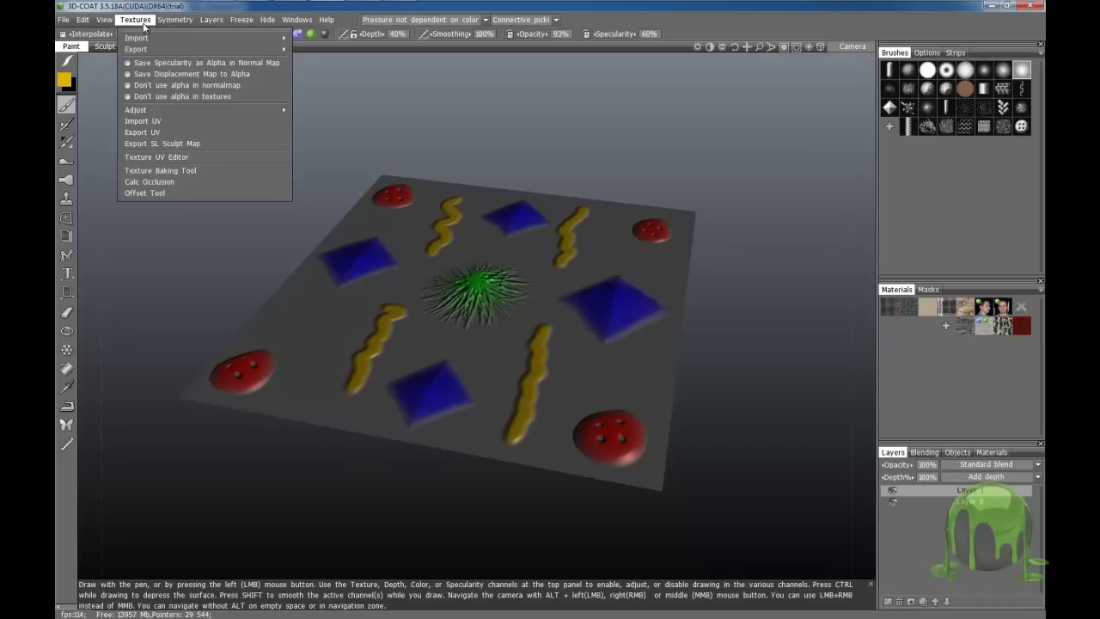
left_click(164, 163)
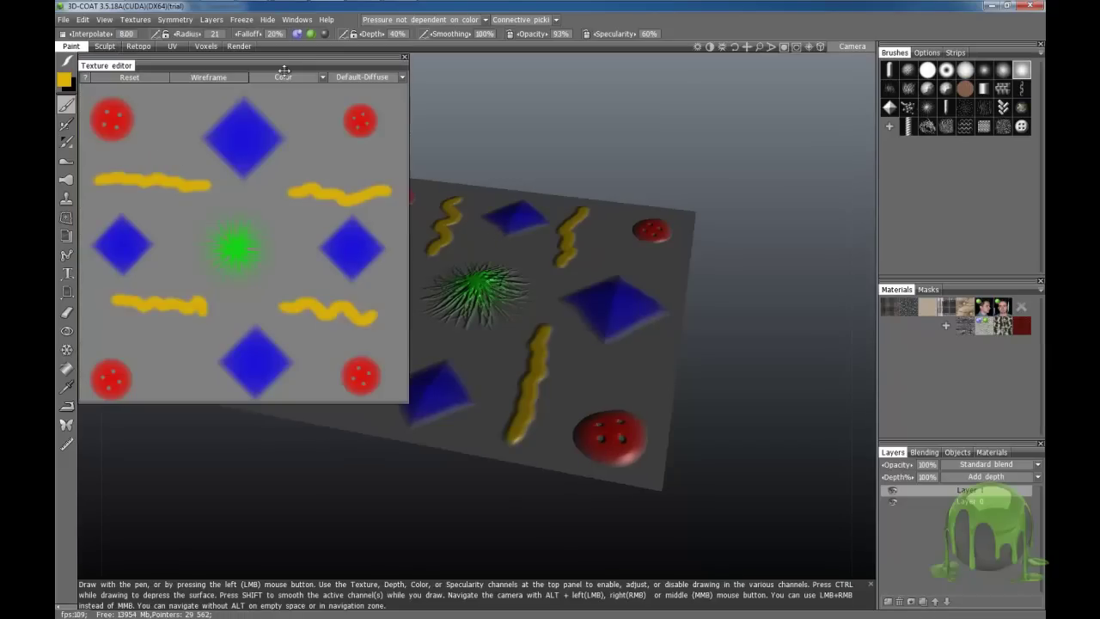
left_click(236, 81)
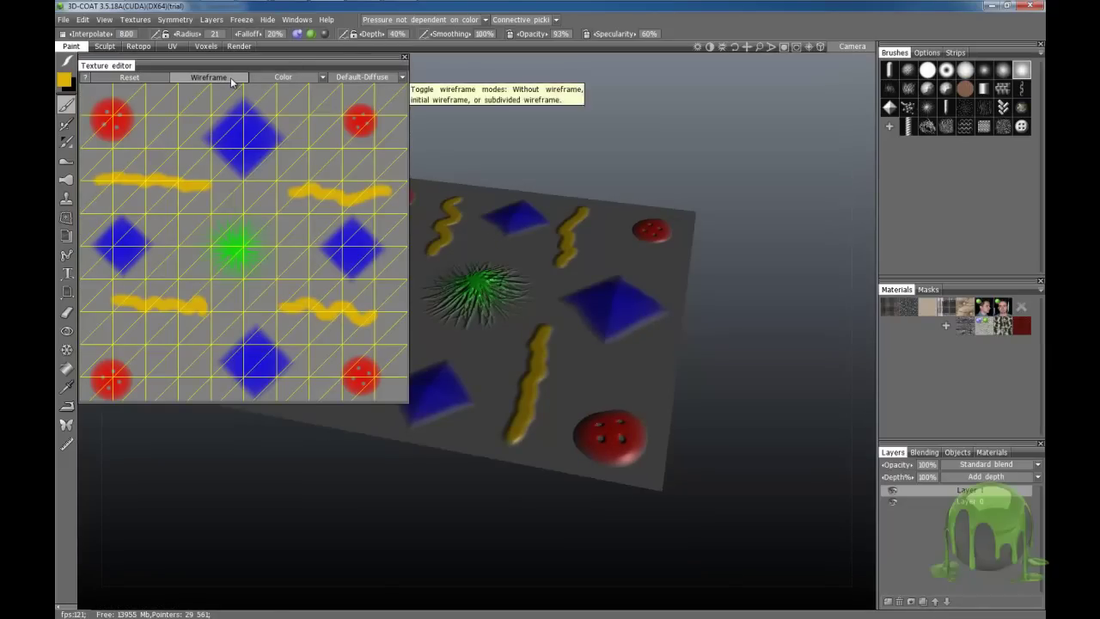
left_click(225, 81)
left_click(284, 77)
left_click(276, 102)
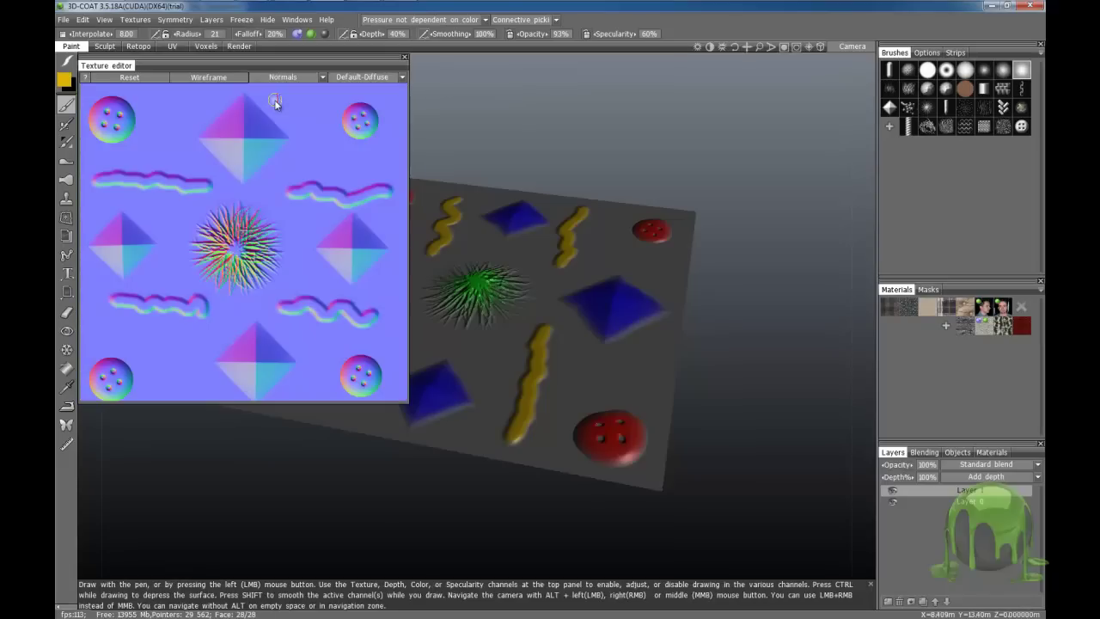
left_click(284, 77)
left_click(277, 112)
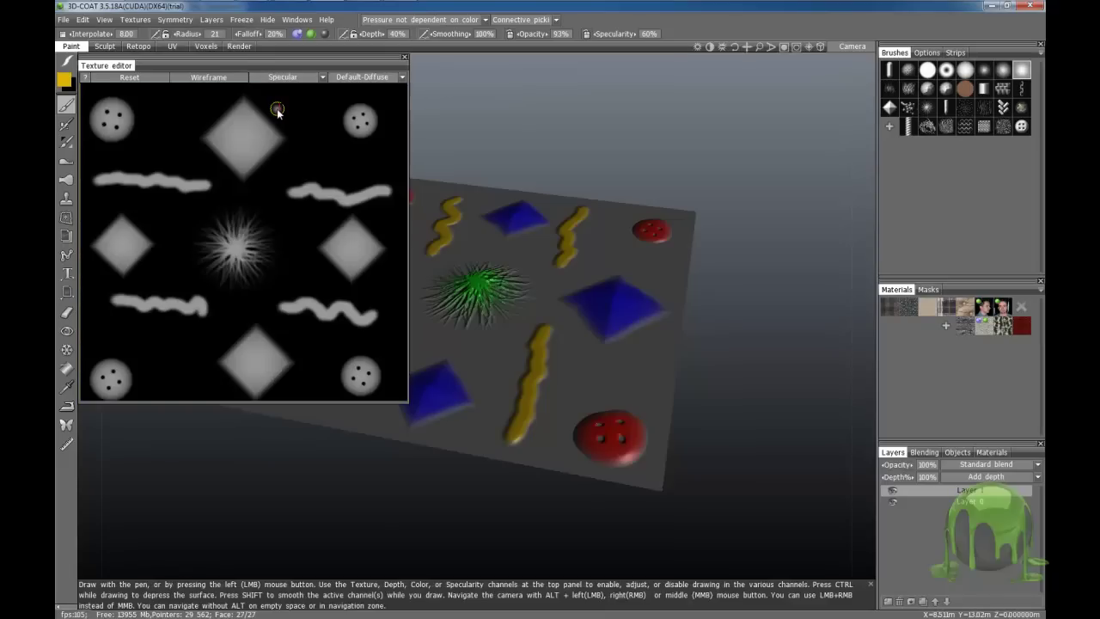
left_click(283, 78)
left_click(279, 122)
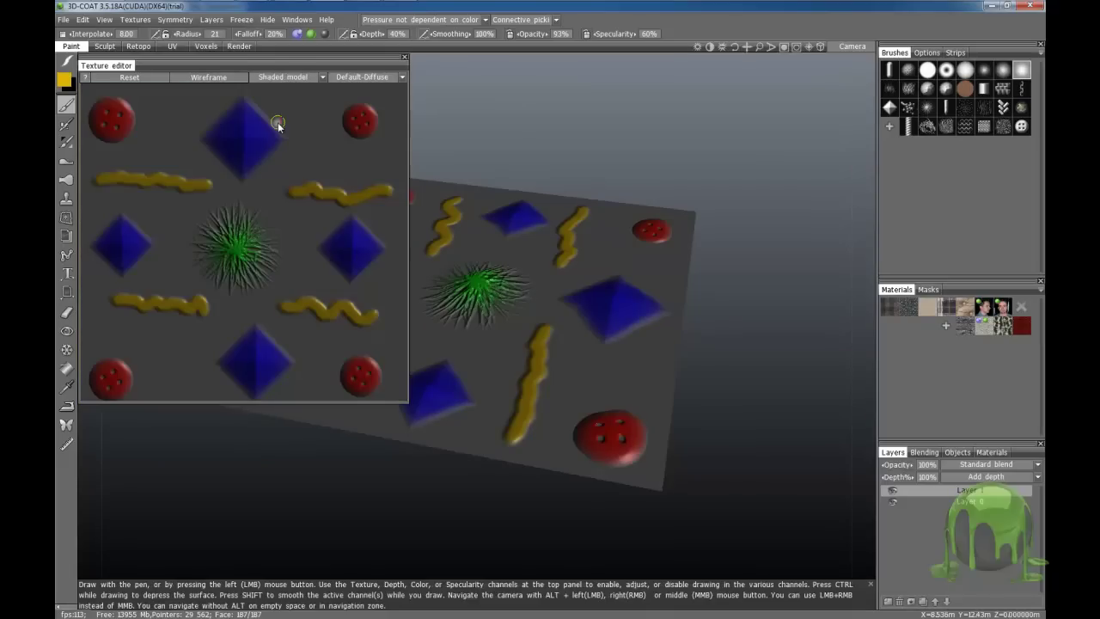
left_click(284, 78)
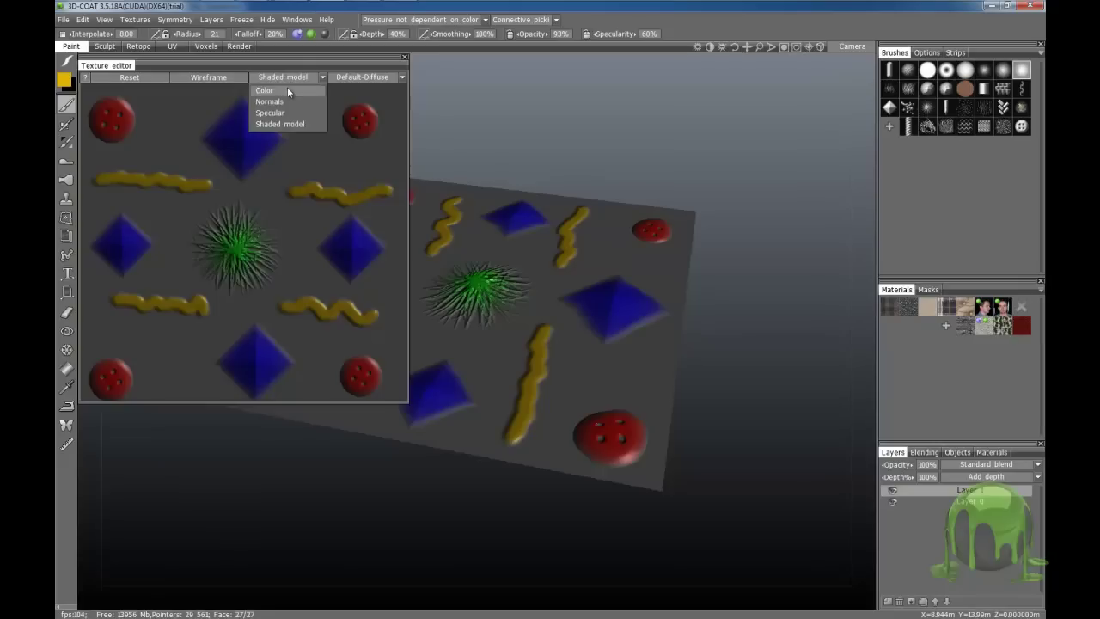
left_click(288, 92)
left_click(405, 58)
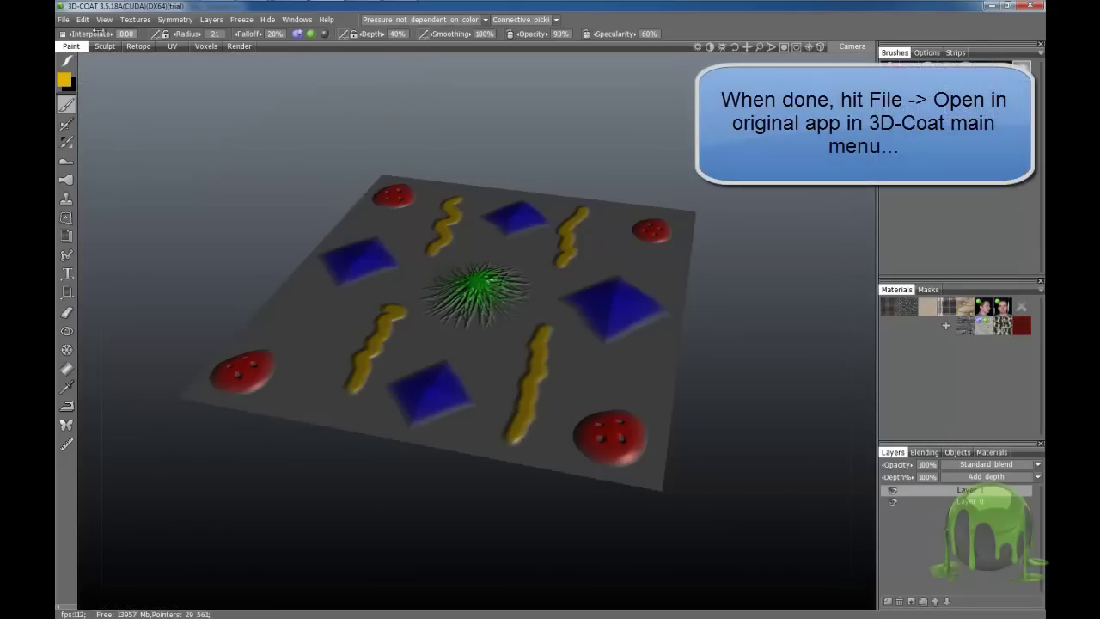
Step: Send the plane back to Unity with PNG textures and 32-bit EXR displacement
left_click(62, 19)
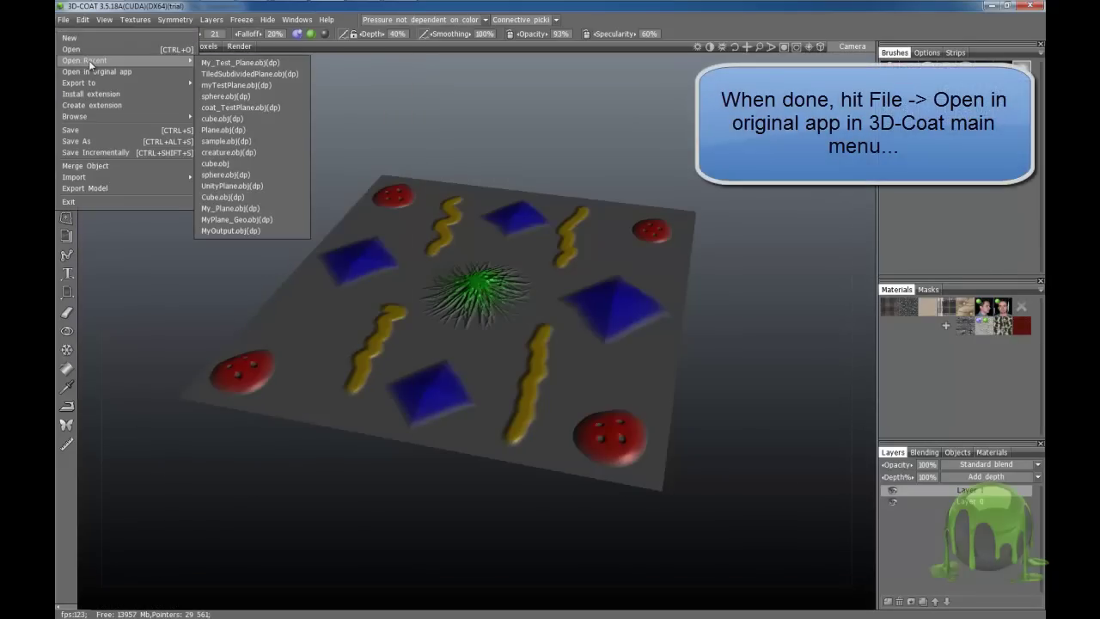
left_click(133, 70)
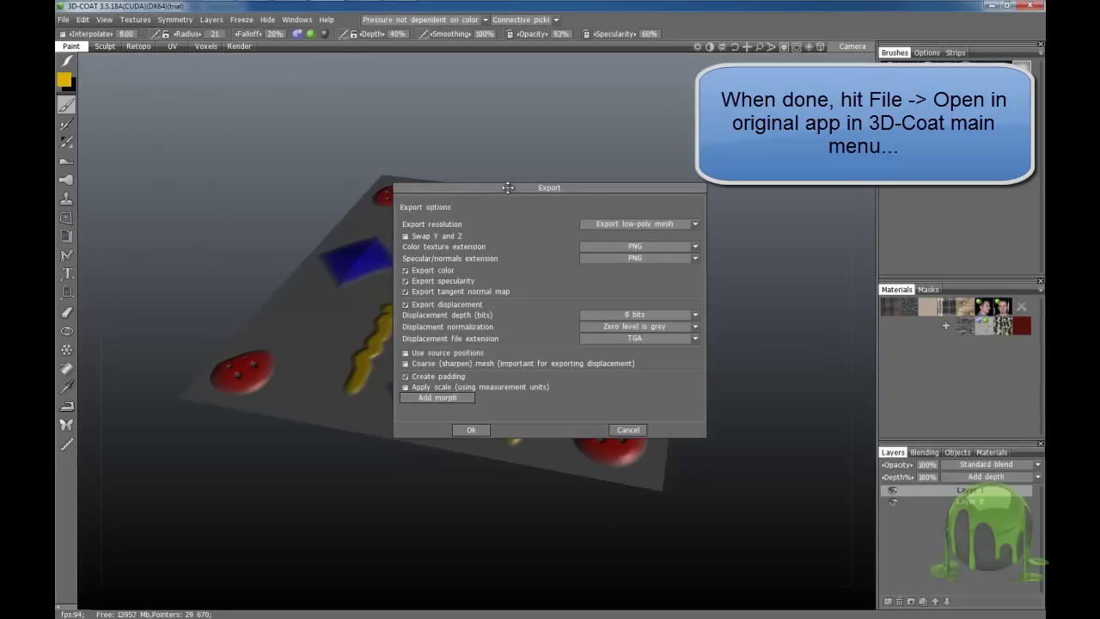
left_click_drag(508, 188, 403, 112)
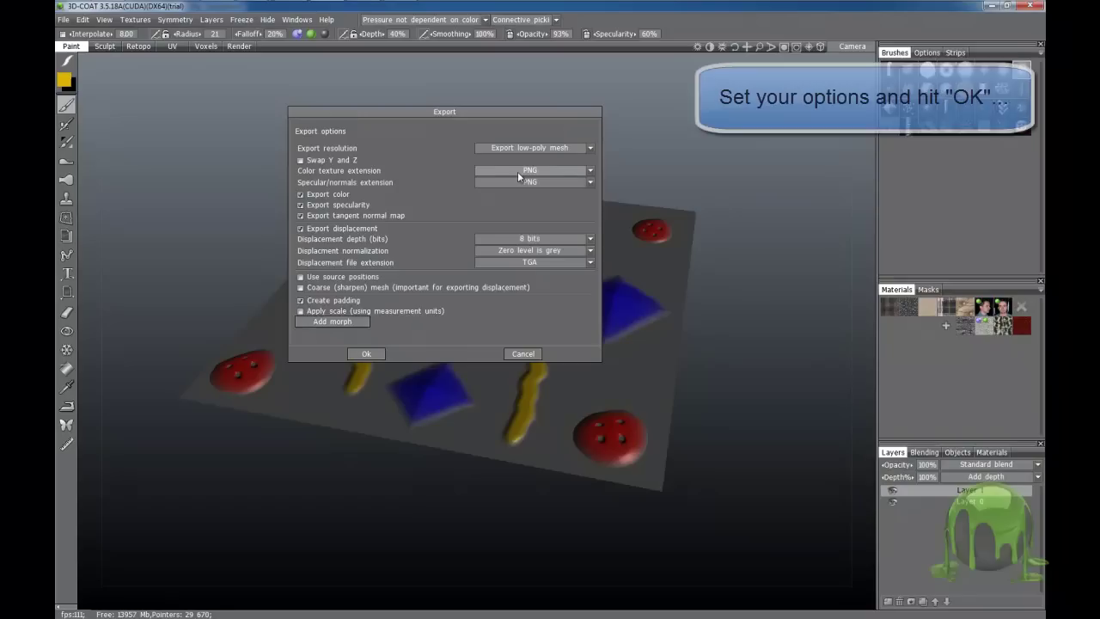
left_click(517, 262)
left_click(520, 238)
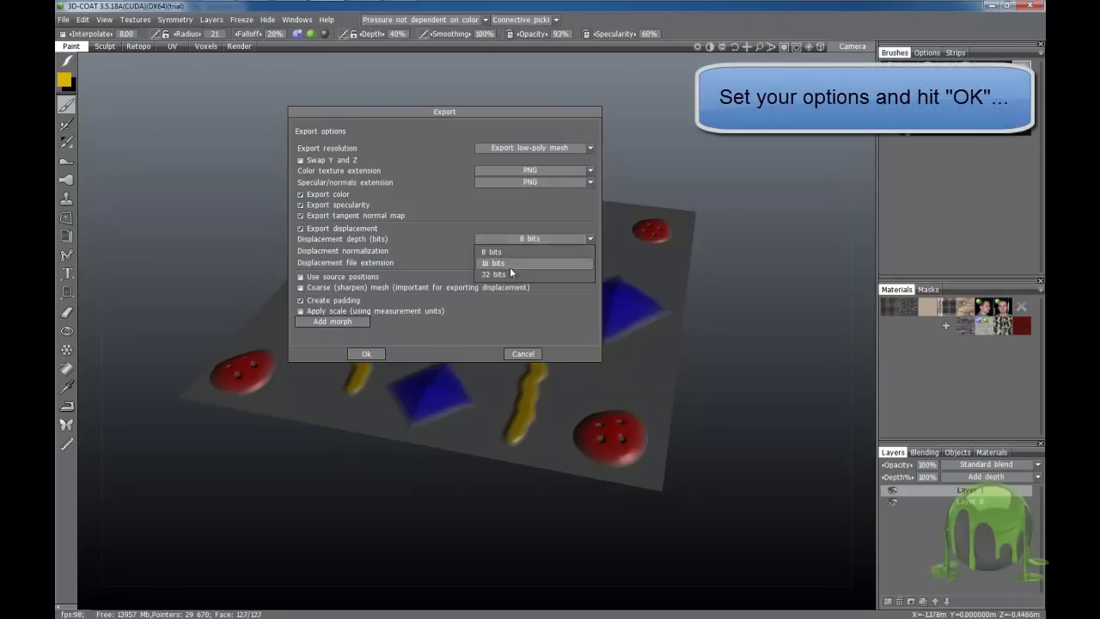
left_click(509, 273)
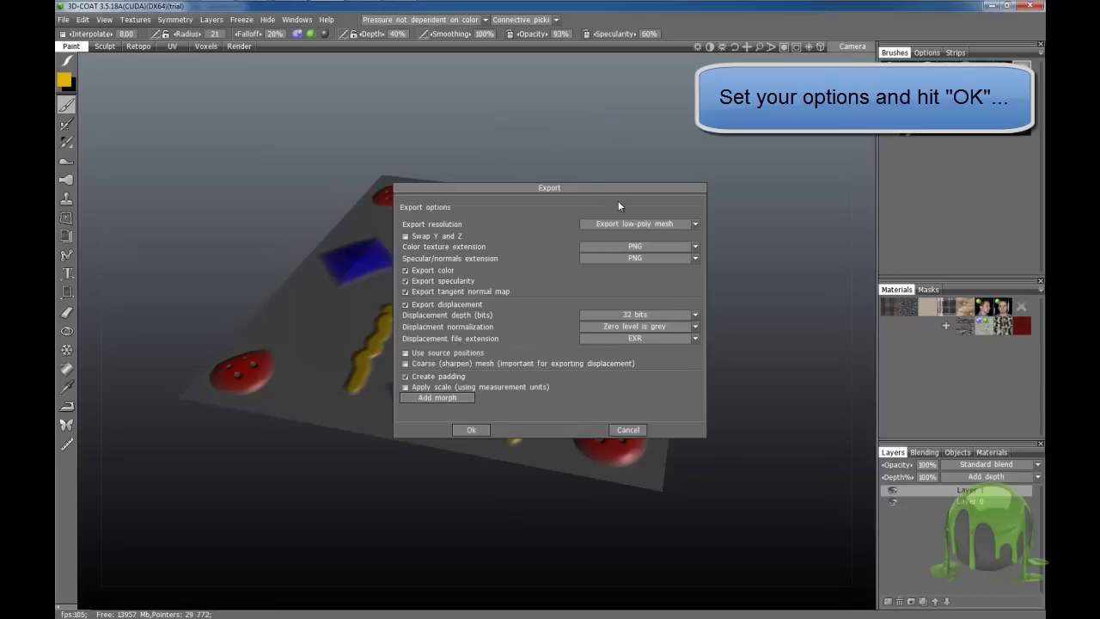
left_click_drag(588, 188, 571, 156)
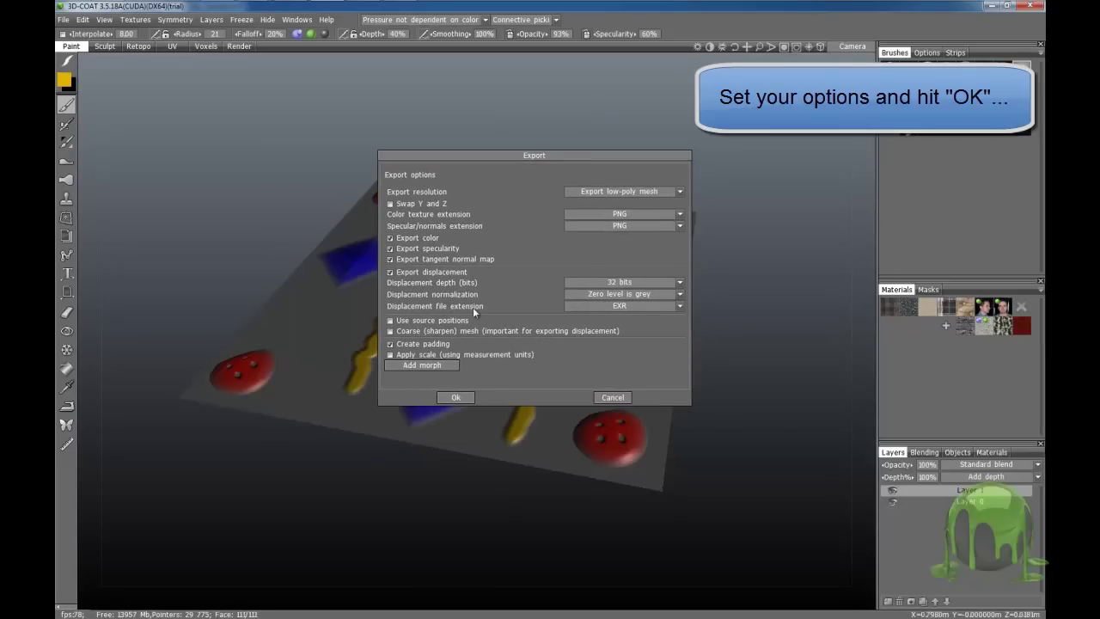
left_click(464, 397)
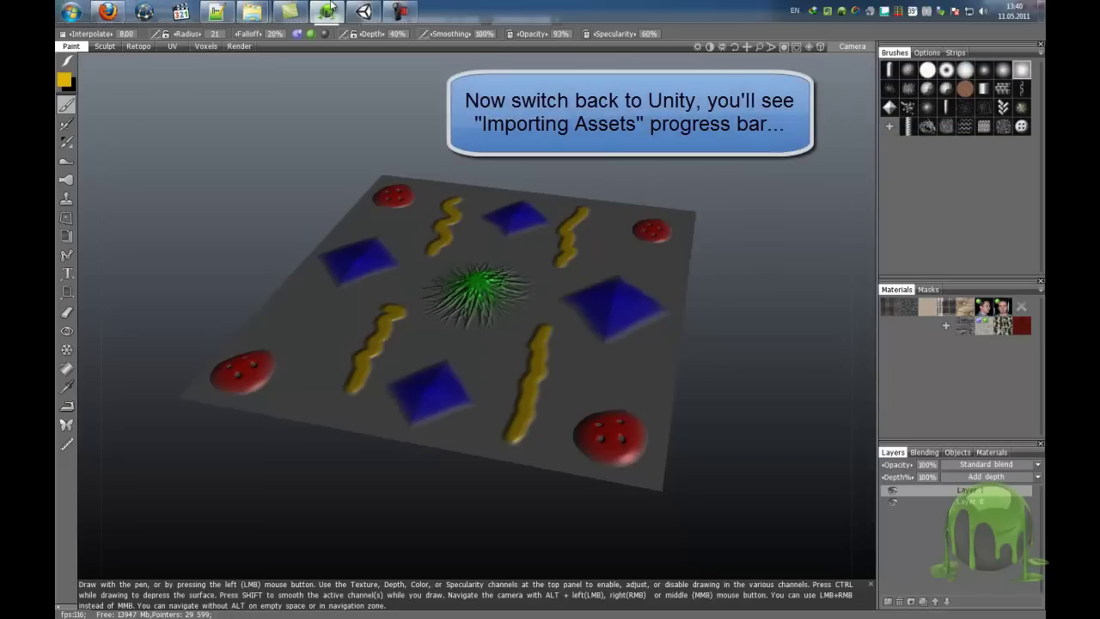
Step: Return to Unity and move the plane along Z to 17.54742
left_click(376, 11)
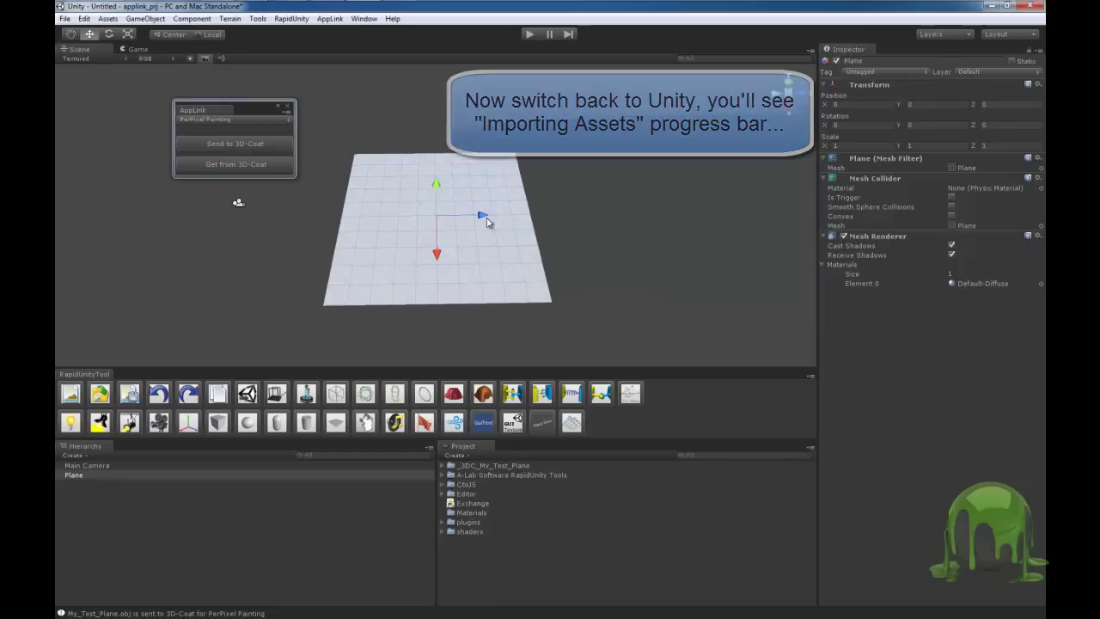
left_click_drag(467, 215, 799, 212)
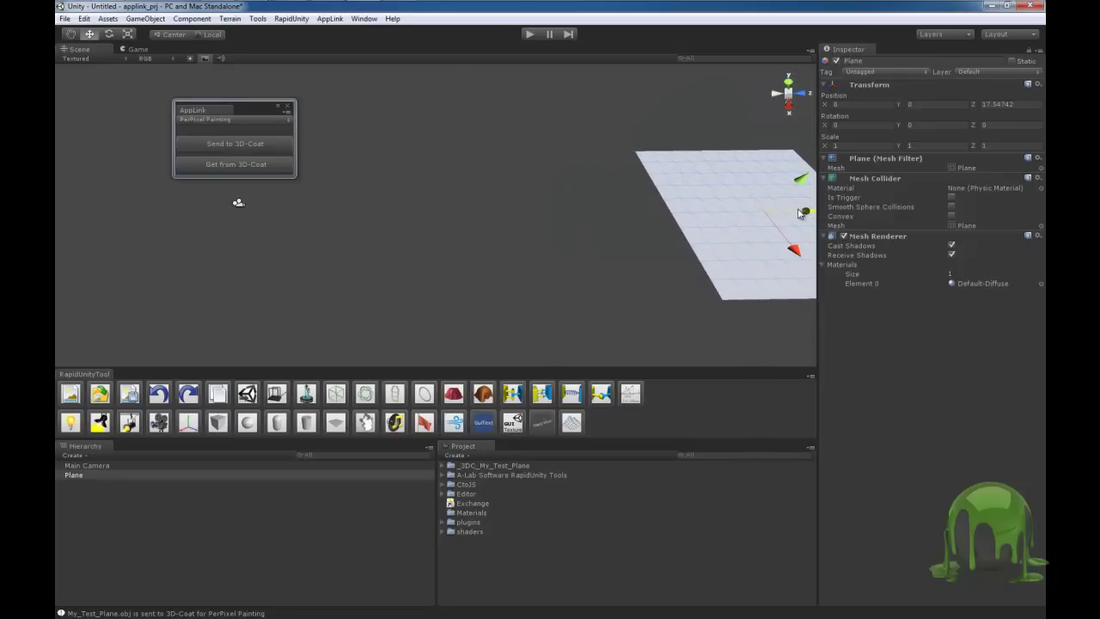
left_click_drag(256, 105, 235, 92)
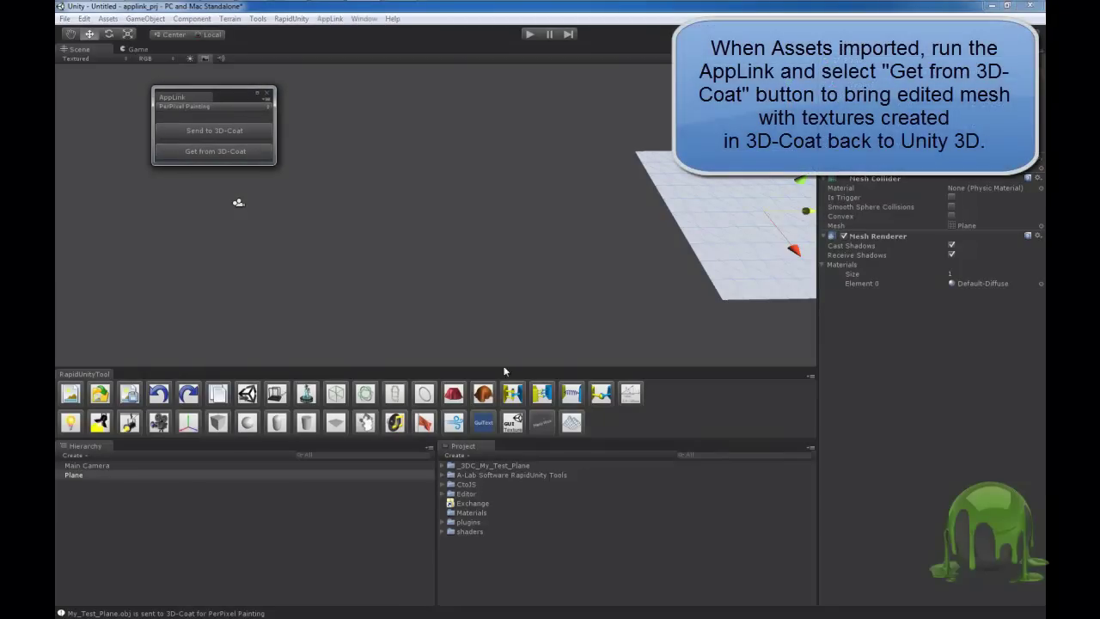
Step: Expand the _3DC_My_Test_Plane folder to check the imported mesh and textures
left_click(479, 467)
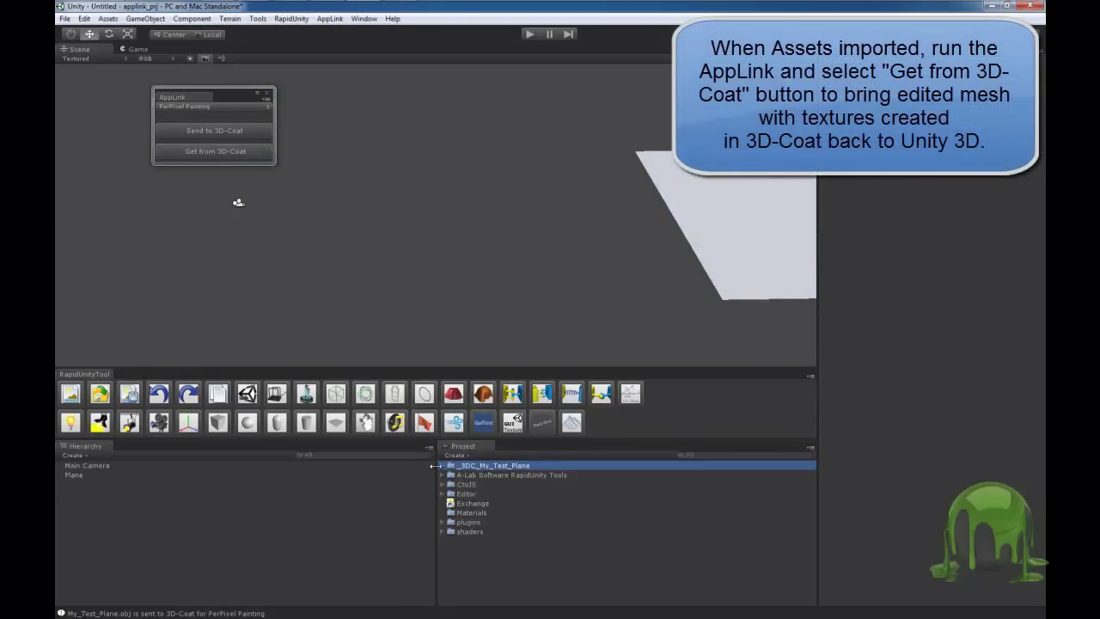
left_click(442, 467)
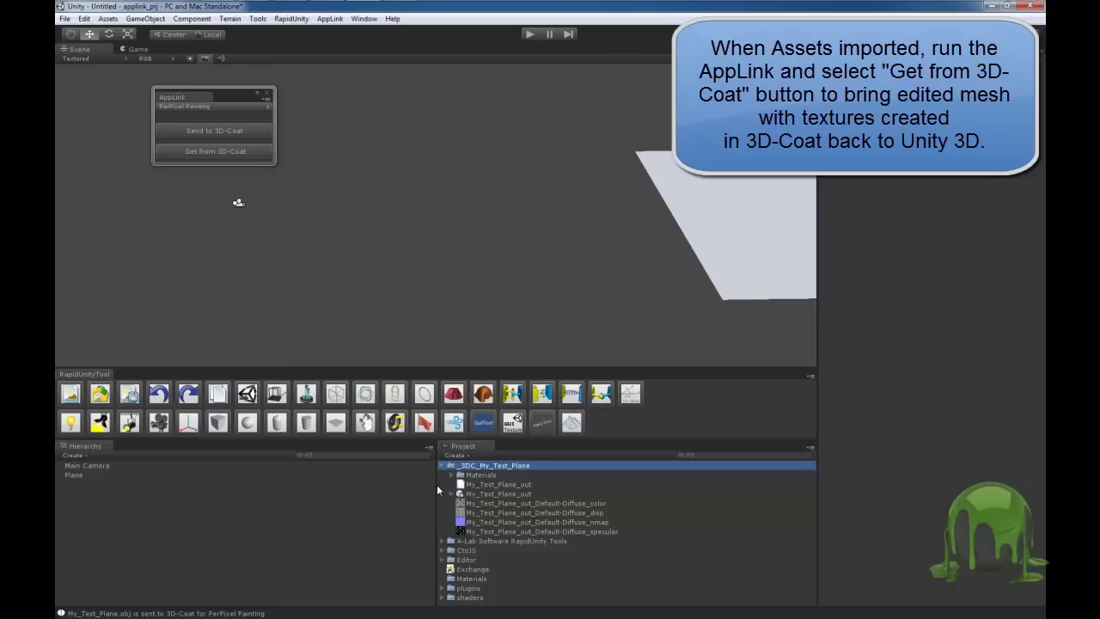
left_click(442, 466)
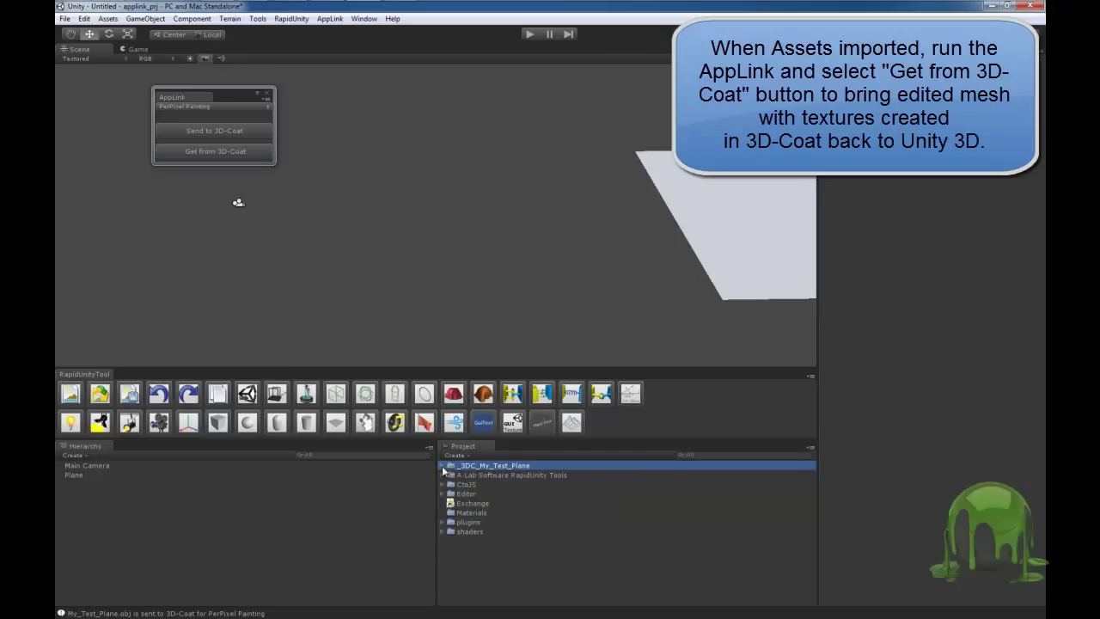
left_click(474, 558)
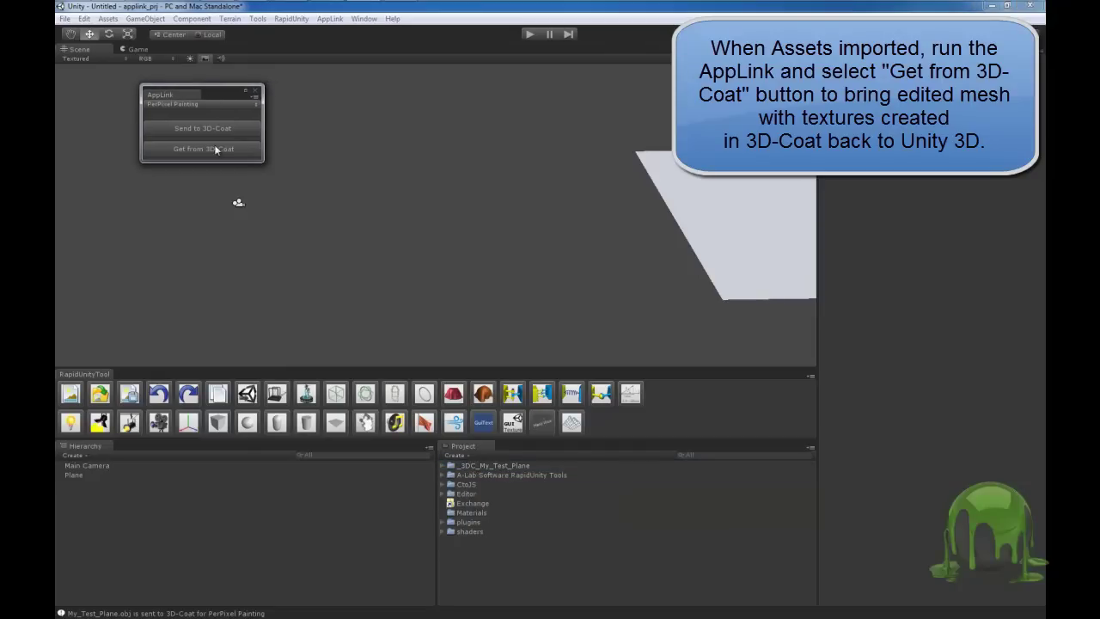
Step: Get the painted plane back from 3D-Coat via AppLink and inspect its textured material
left_click(209, 151)
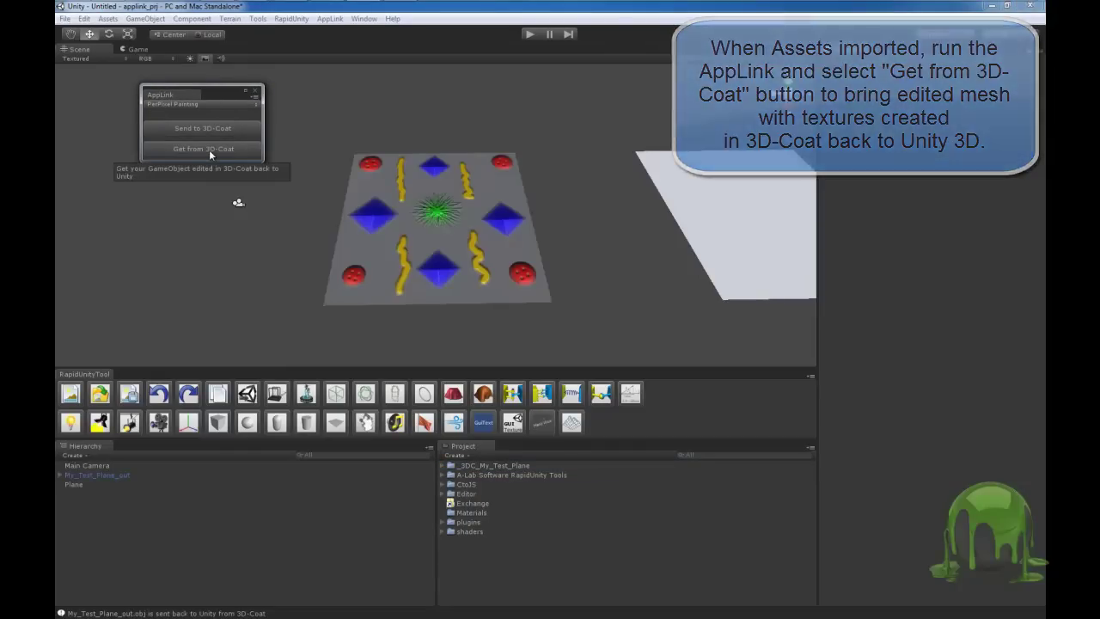
left_click(423, 233)
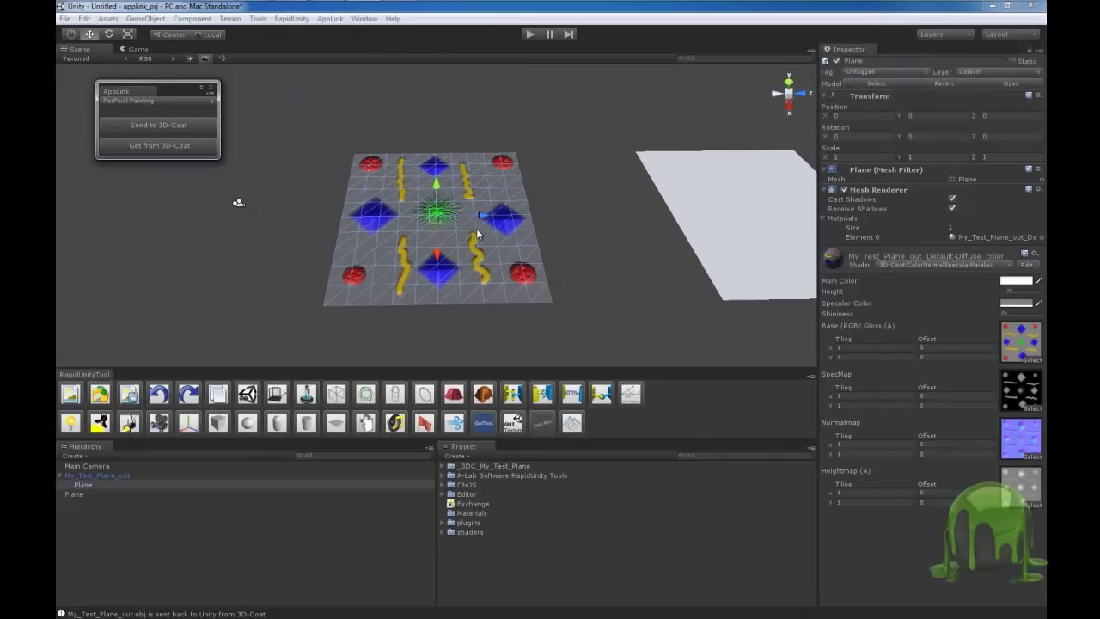
mouse_move(478, 234)
left_mouse_down("alt")
mouse_move(484, 228)
mouse_move(445, 290)
mouse_move(607, 260)
mouse_move(588, 230)
left_mouse_up("alt")
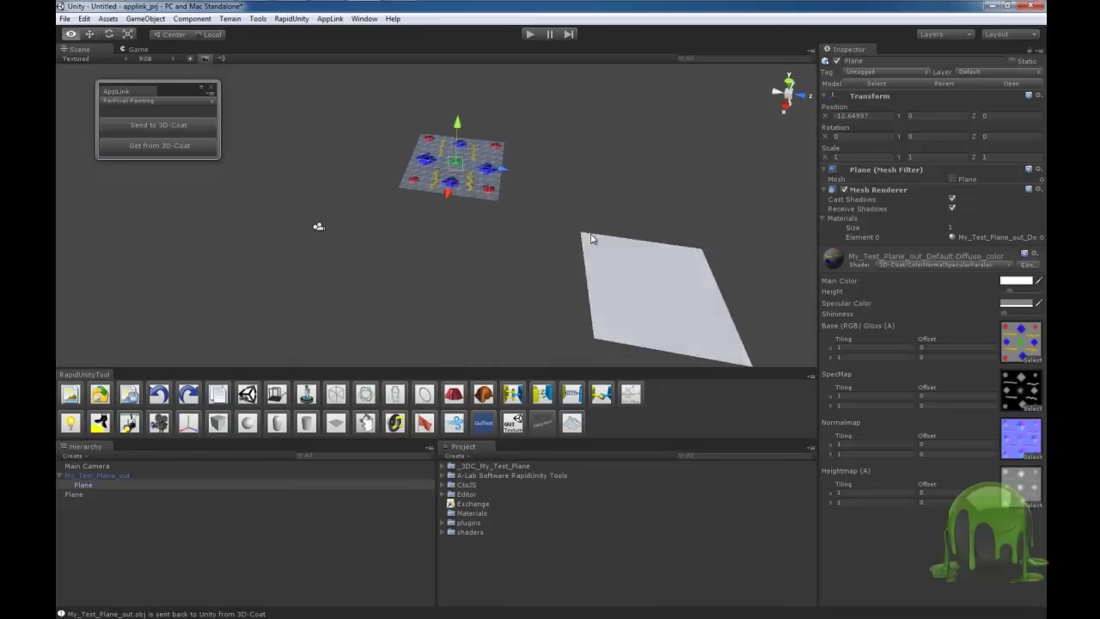
left_click_drag(611, 279, 568, 279, "alt")
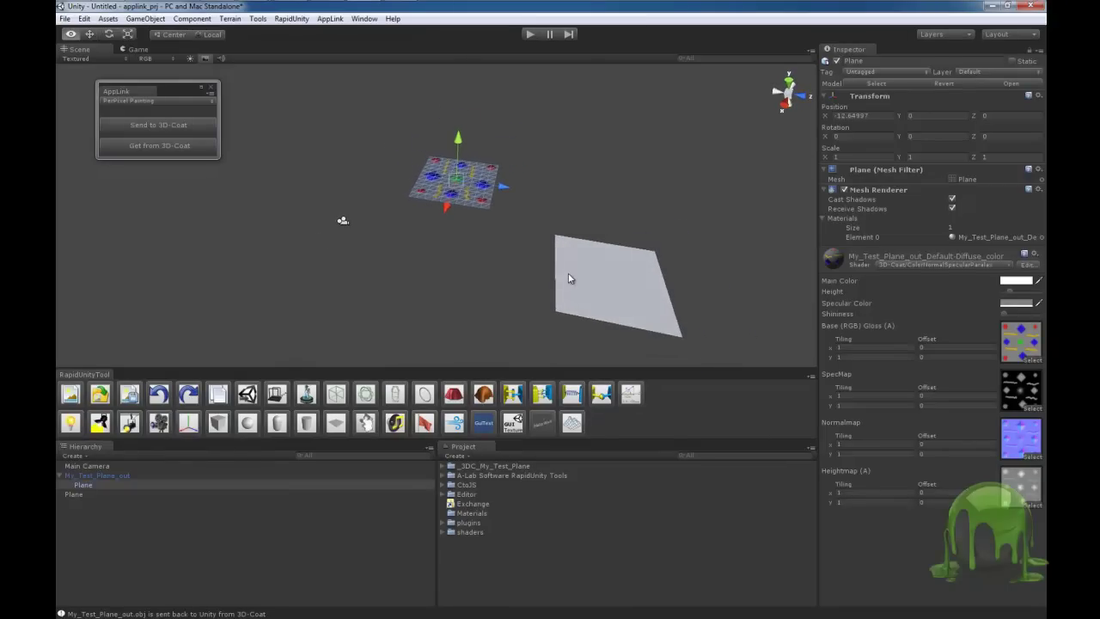
left_click(573, 168)
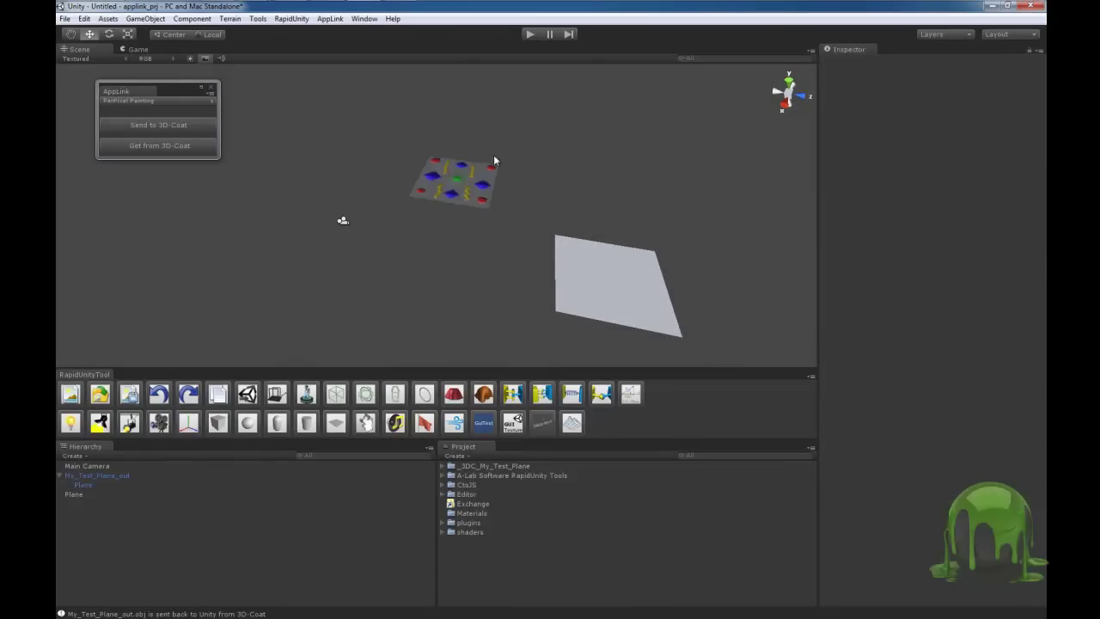
Step: Close AppLink and exit Unity without saving the Untitled scene
left_click(211, 90)
left_click(65, 19)
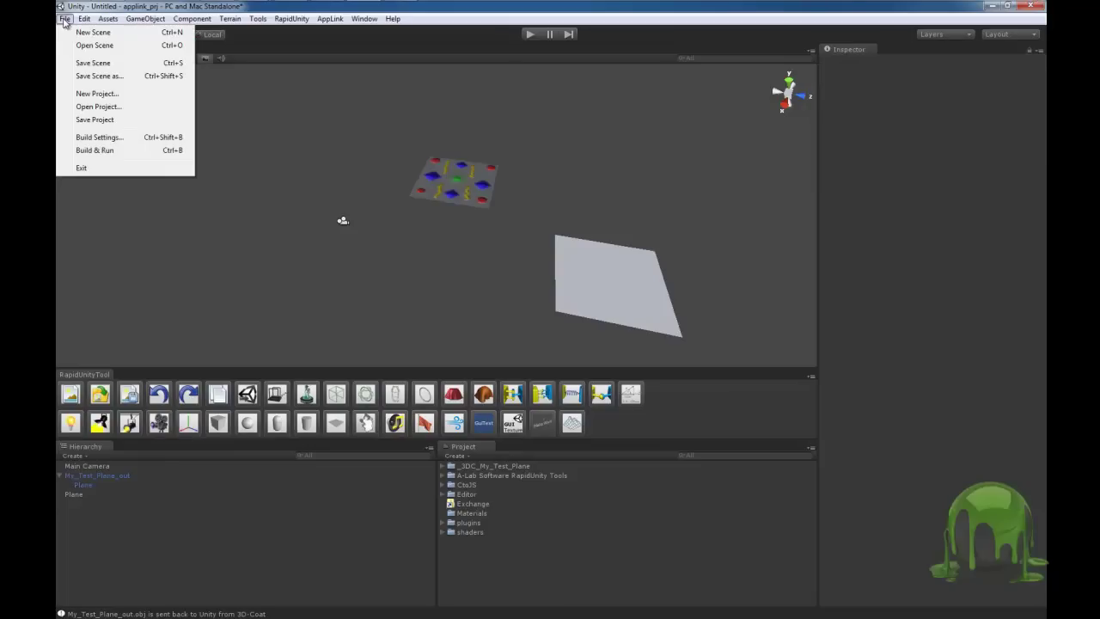
left_click(82, 168)
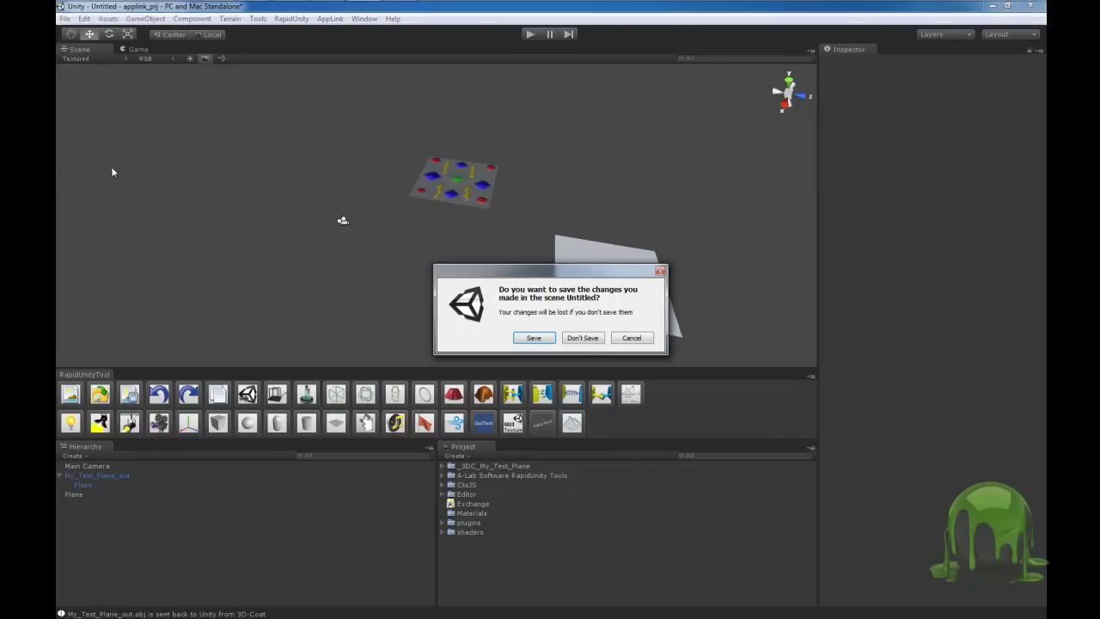
left_click(586, 338)
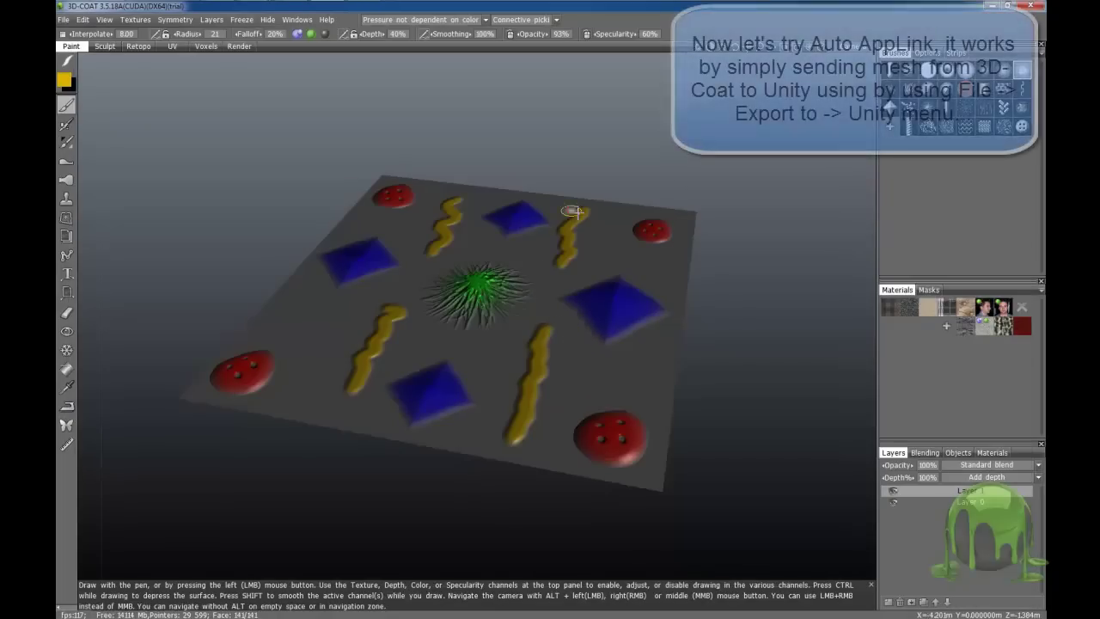
Step: Discard the painted plane and load a grey cube for per-pixel painting with 1024x1024 textures
left_click_drag(575, 211, 621, 254, "alt")
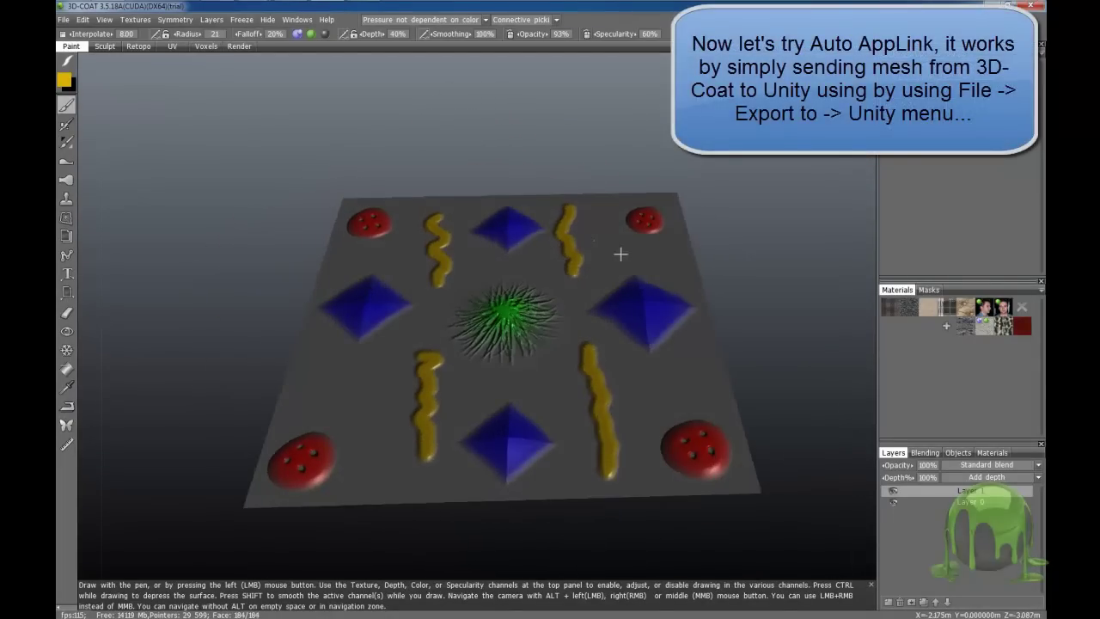
left_click(62, 19)
left_click(186, 88)
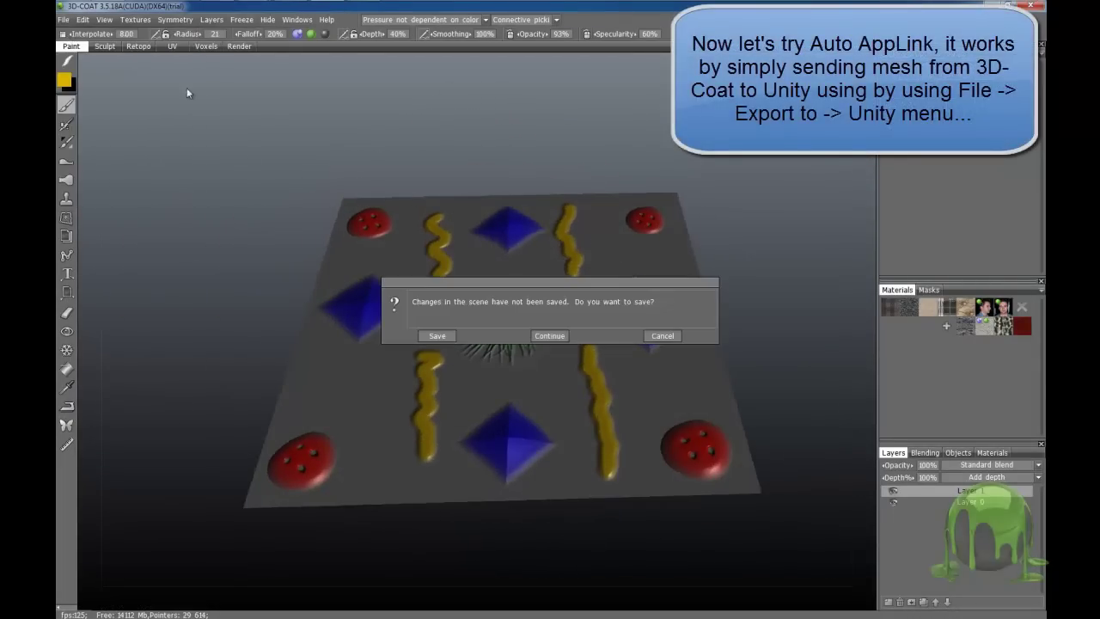
left_click(548, 334)
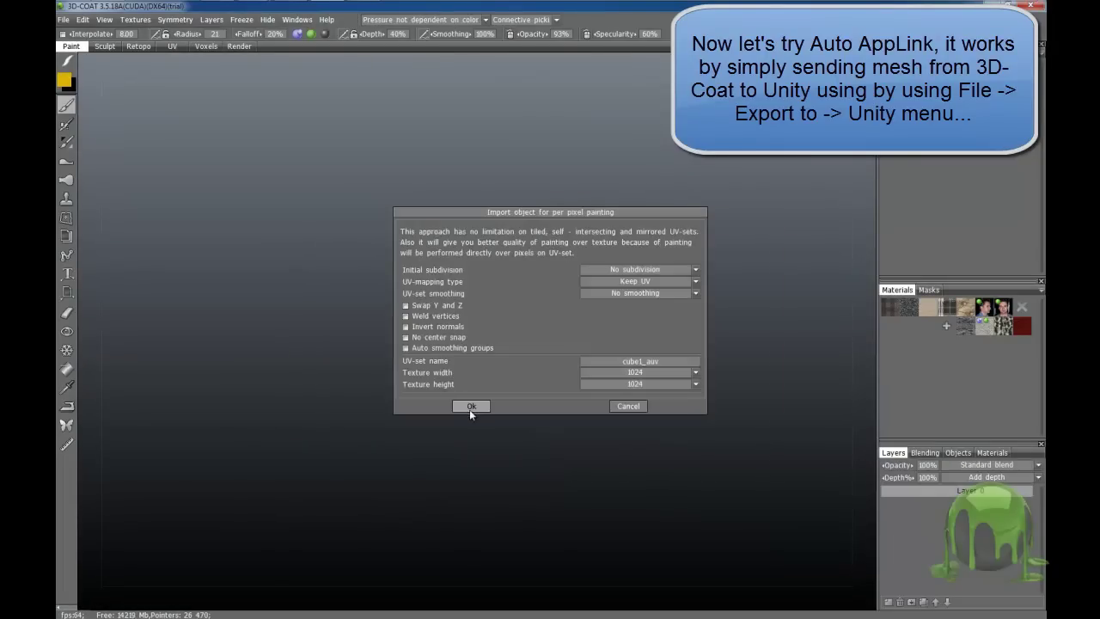
left_click(472, 407)
mouse_move(611, 331)
left_mouse_down("alt")
mouse_move(475, 373)
mouse_move(504, 289)
mouse_move(541, 361)
mouse_move(501, 350)
mouse_move(582, 386)
mouse_move(575, 314)
mouse_move(562, 319)
mouse_move(562, 352)
mouse_move(531, 327)
left_mouse_up("alt")
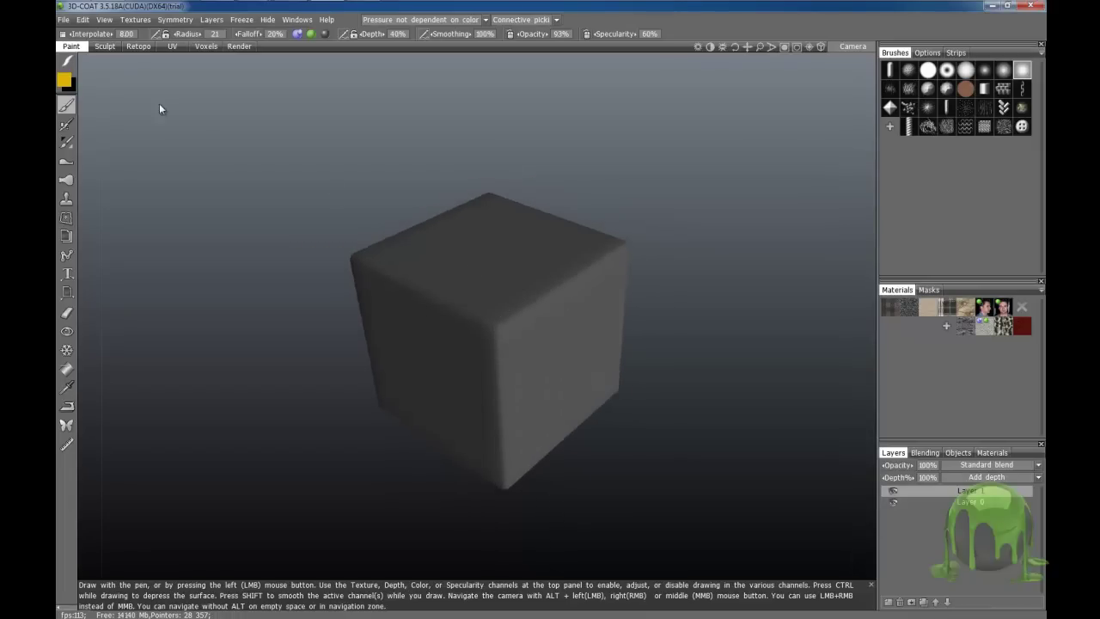
Step: Change the stroke mode, set the paint colour to red, and choose a different stamp brush
left_click(67, 62)
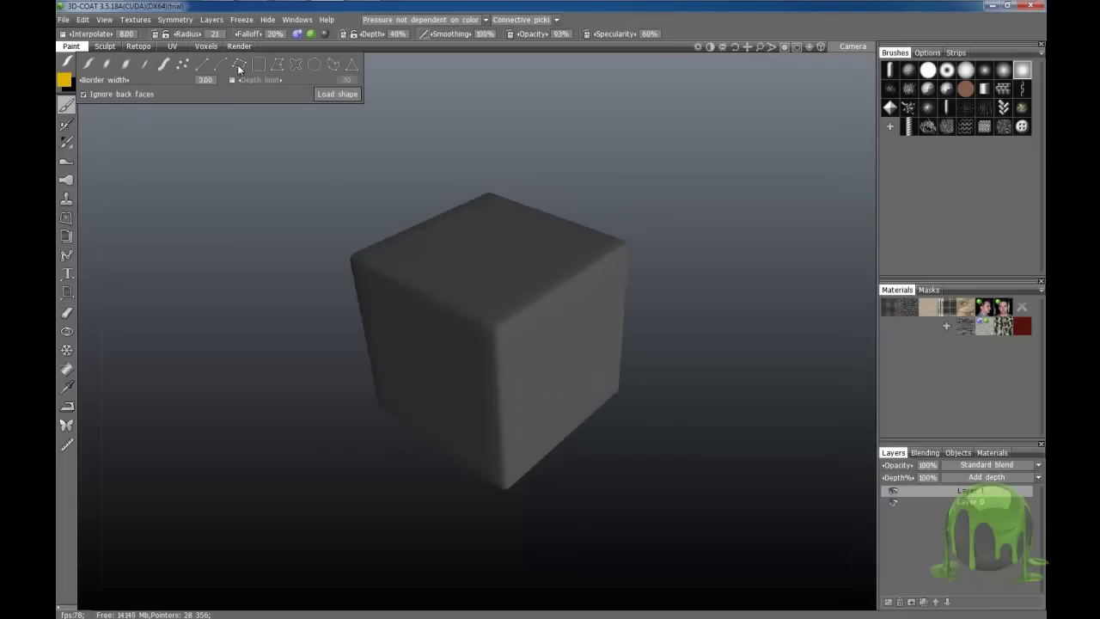
left_click(240, 67)
left_click(63, 82)
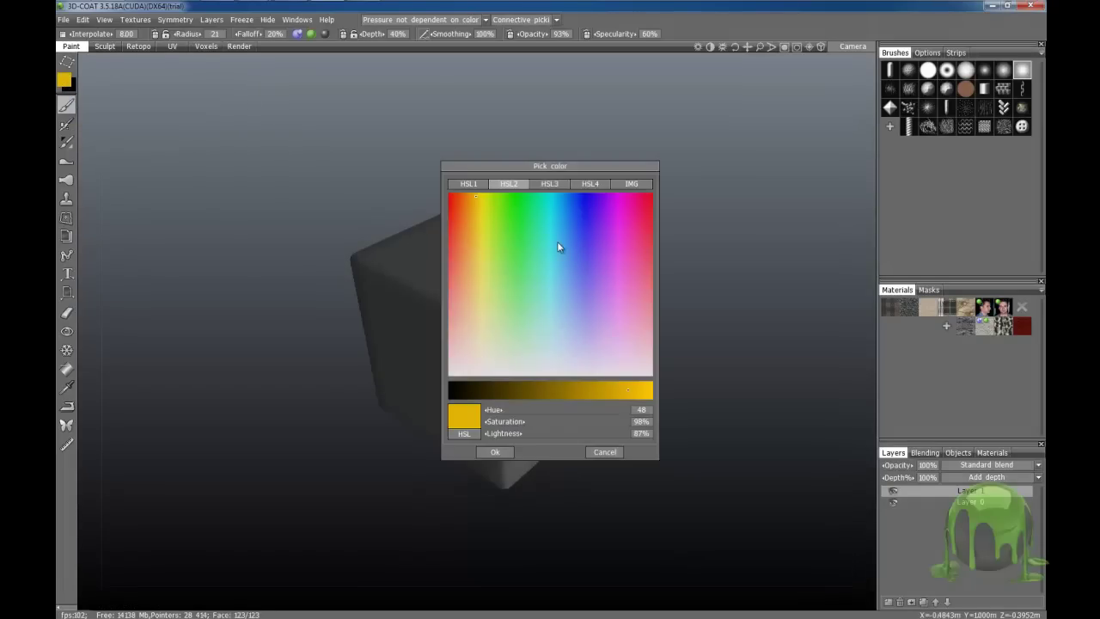
left_click(450, 200)
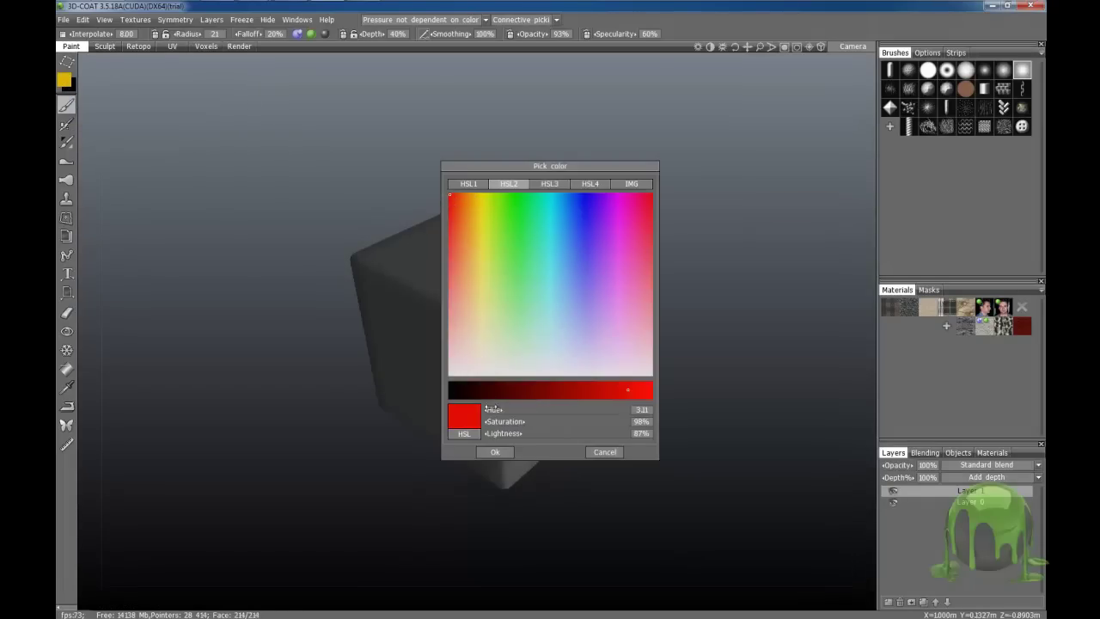
left_click(495, 452)
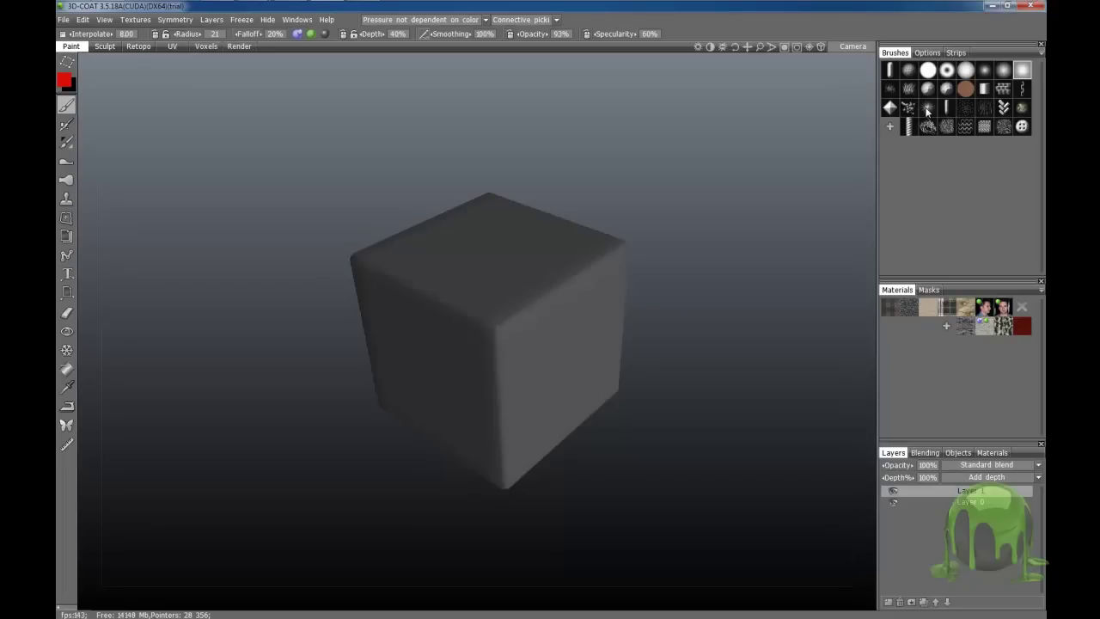
left_click(928, 109)
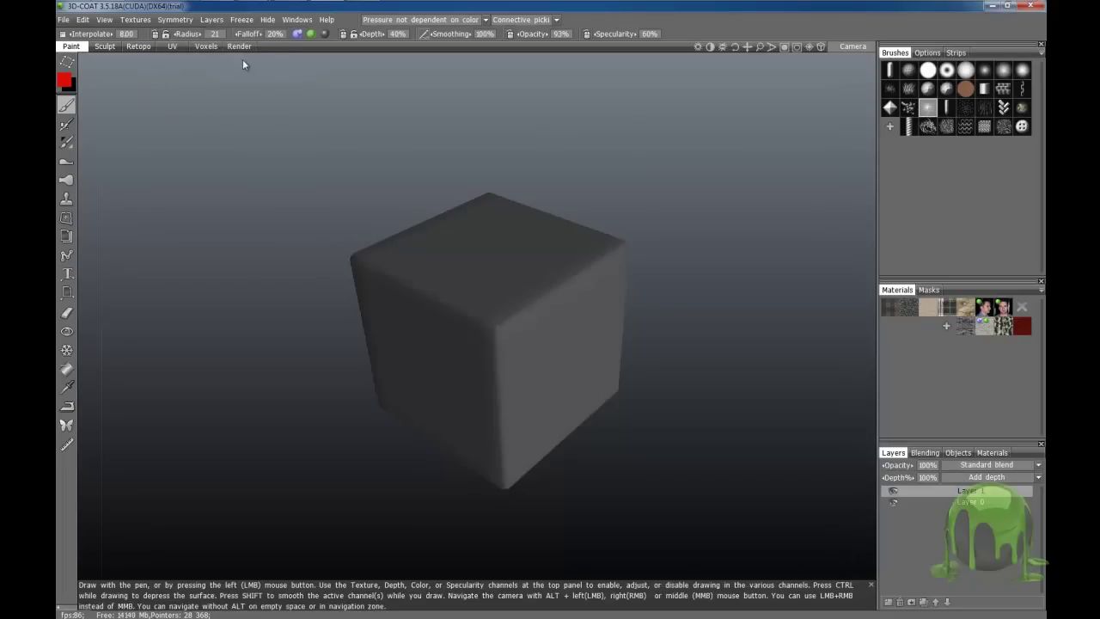
Step: Stamp a spiky red splat on the cube's top face with X-axis symmetry, then disable symmetry
left_click(172, 19)
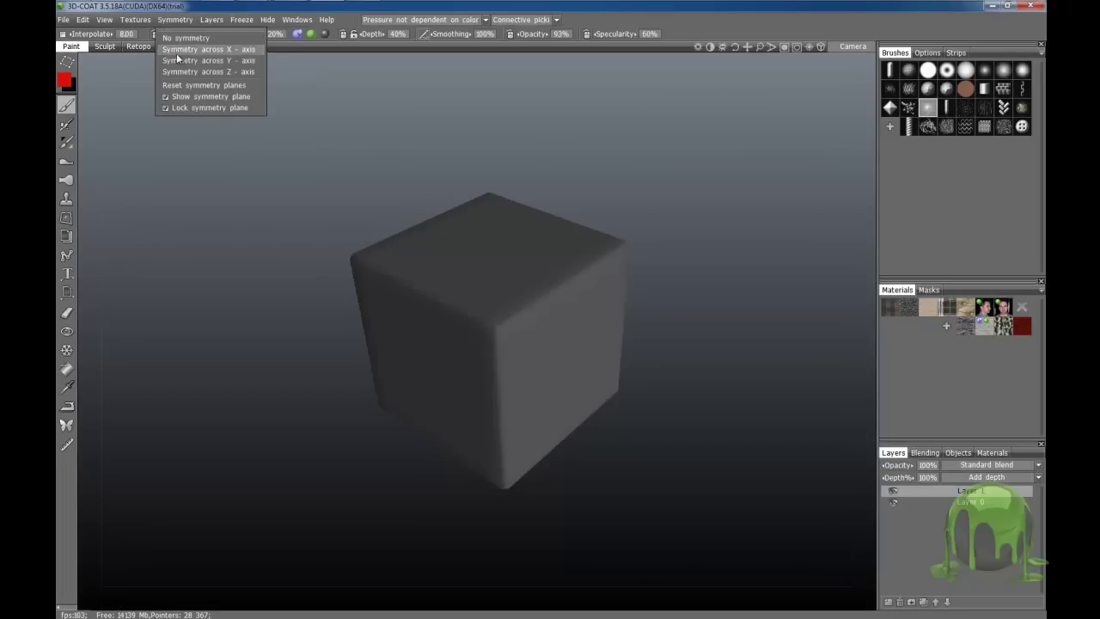
left_click(186, 68)
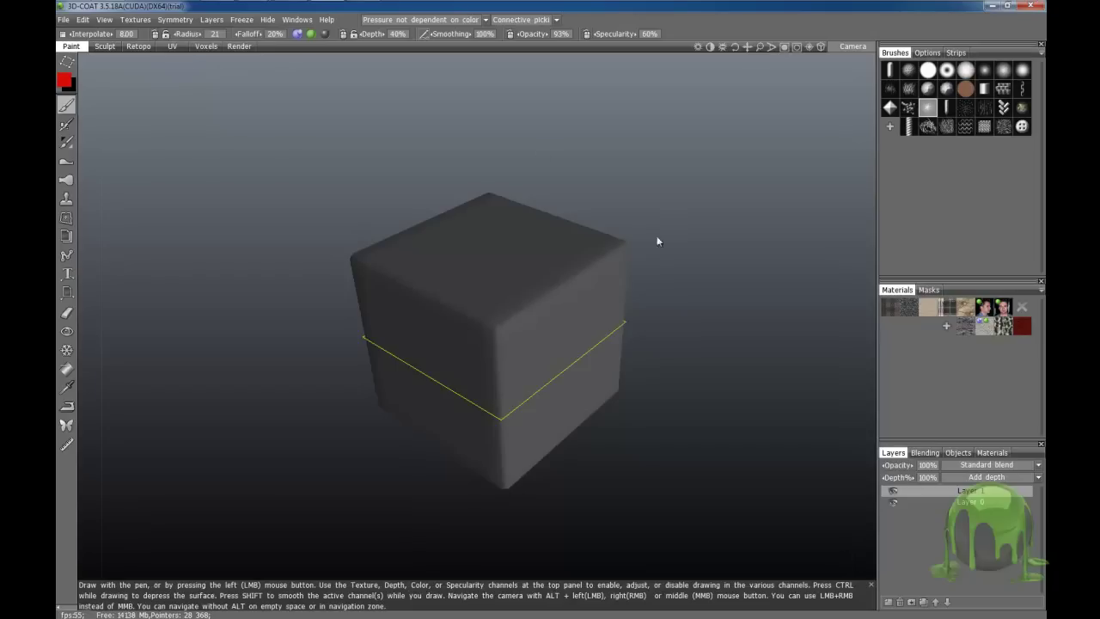
left_click_drag(676, 208, 499, 260)
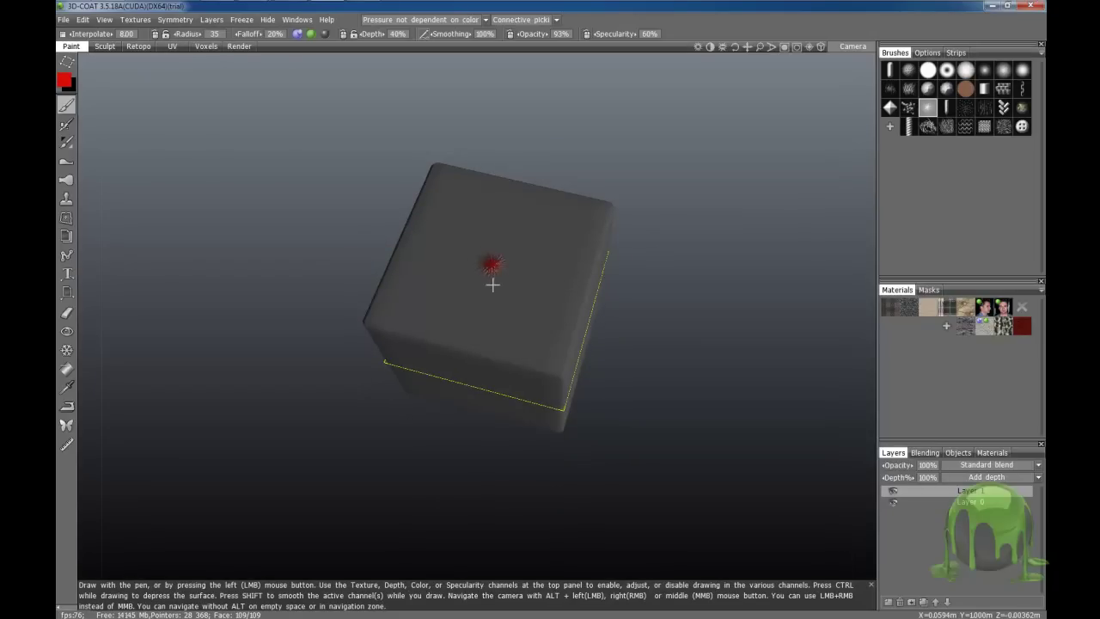
left_click_drag(491, 279, 496, 307)
mouse_move(525, 367)
left_mouse_down()
mouse_move(531, 267)
mouse_move(556, 479)
mouse_move(545, 253)
mouse_move(508, 344)
mouse_move(567, 285)
mouse_move(555, 315)
mouse_move(538, 322)
left_mouse_up()
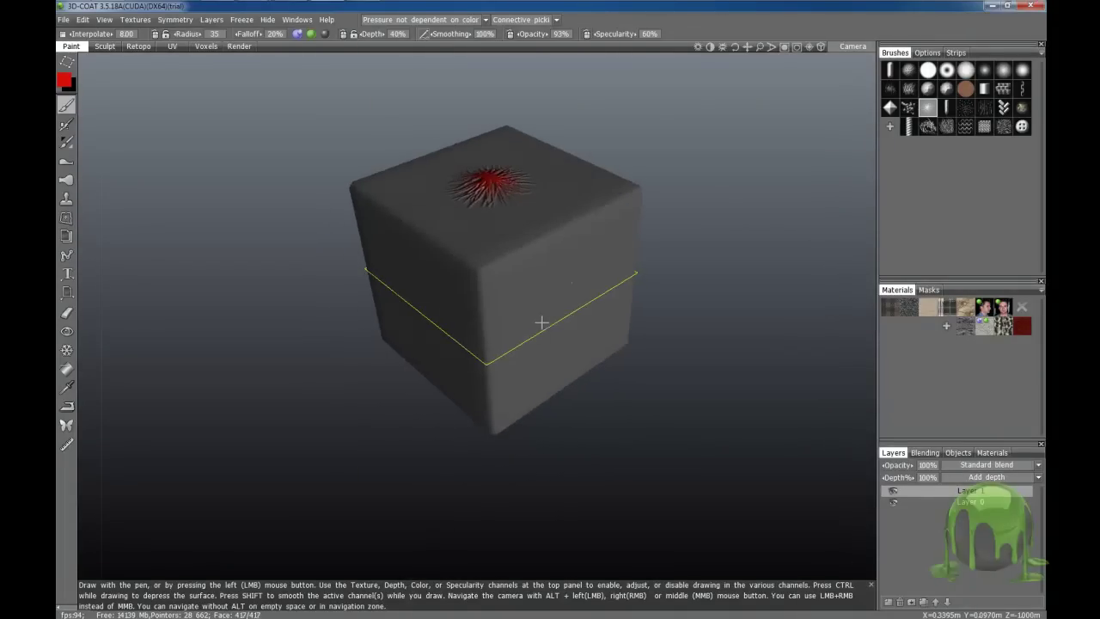
left_click(174, 19)
left_click(189, 38)
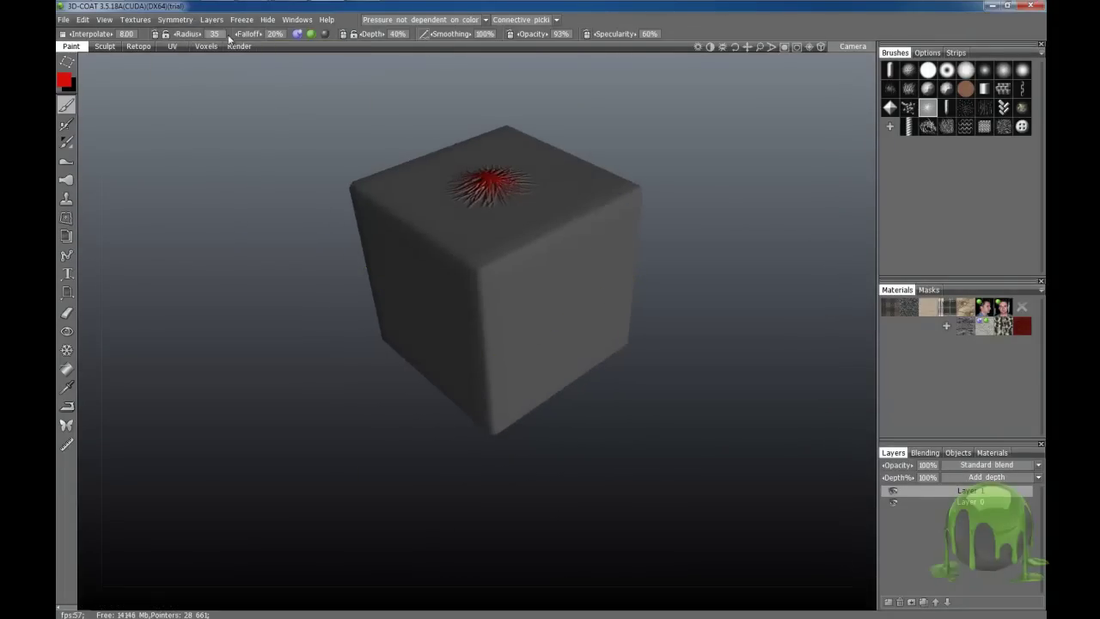
left_click(175, 19)
Step: Switch to blue and stamp four diamond pyramids around the red spike on the top face
left_click(64, 79)
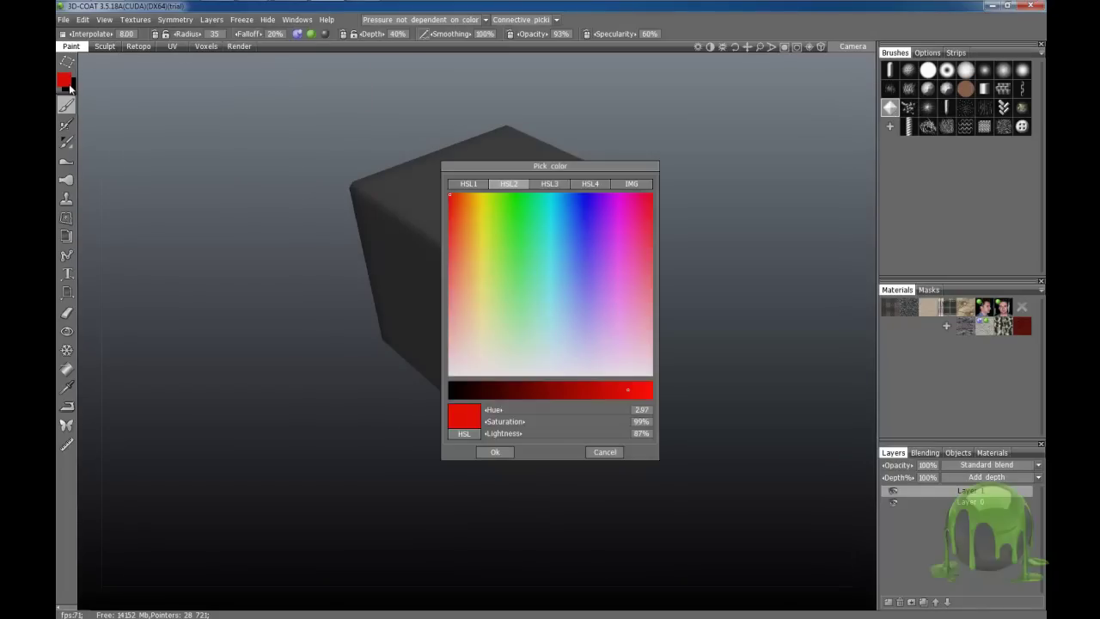
left_click(591, 203)
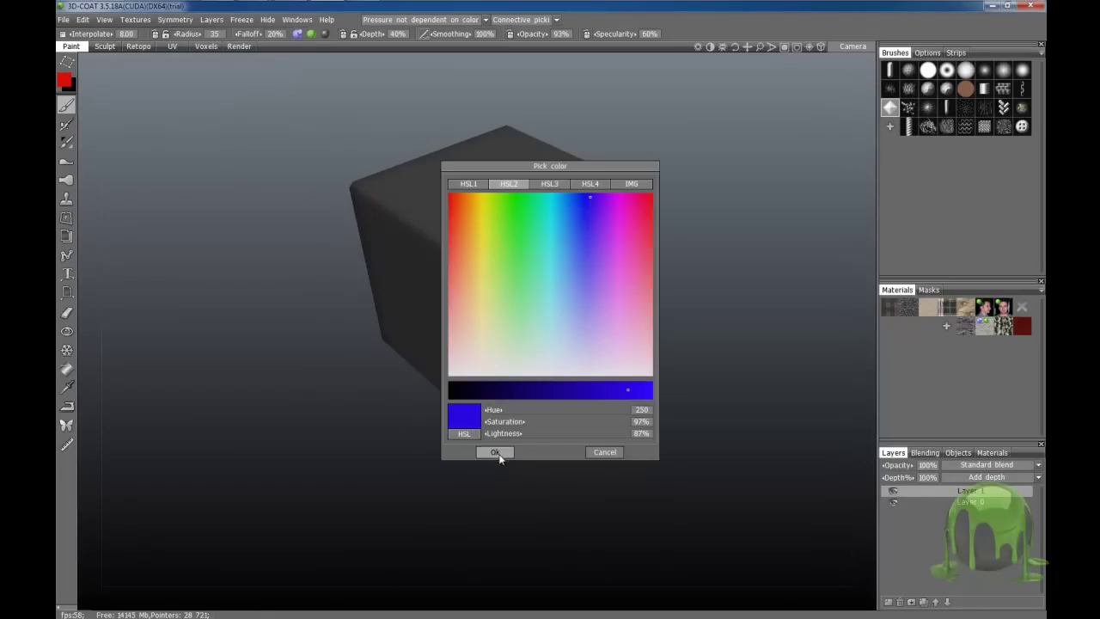
left_click(497, 454)
mouse_move(556, 177)
left_mouse_down("alt")
mouse_move(543, 212)
mouse_move(494, 266)
left_mouse_up("alt")
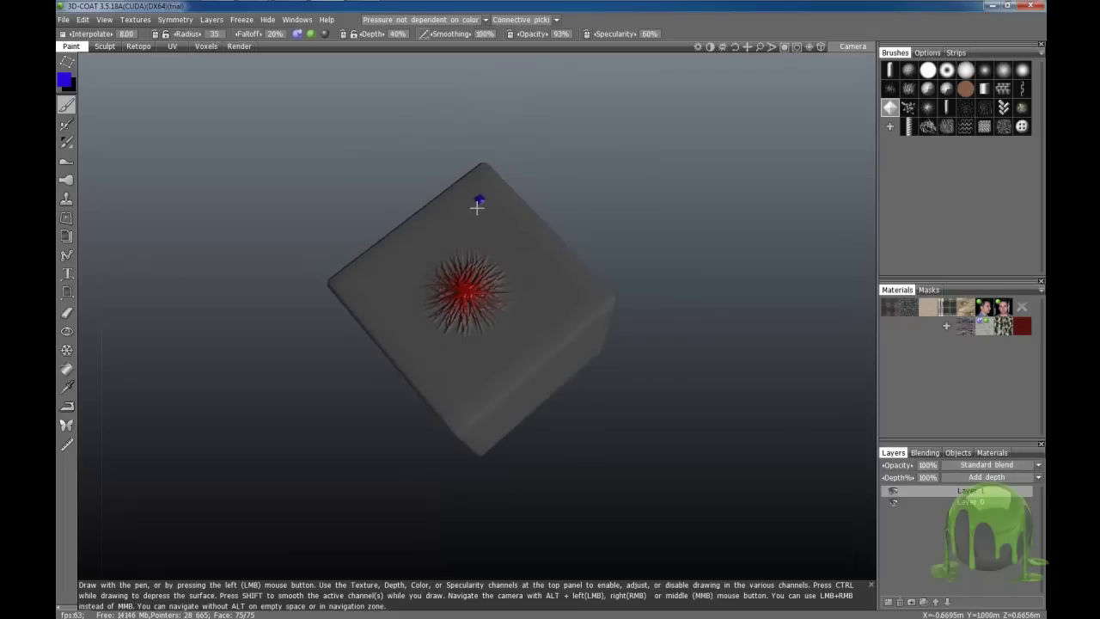
left_click_drag(474, 222, 472, 229)
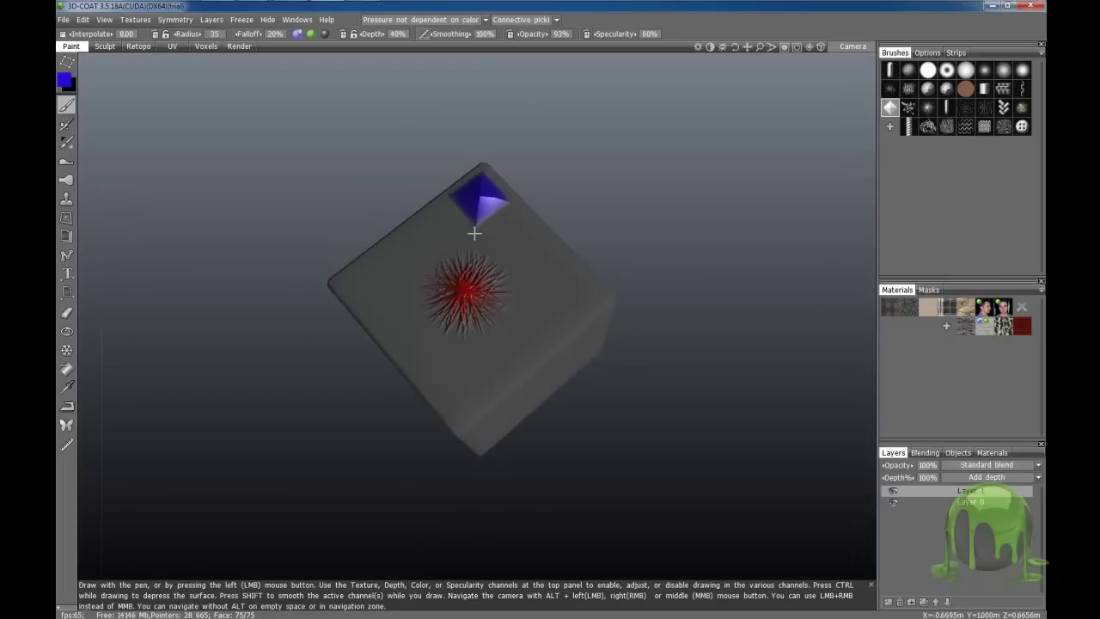
left_click(460, 390)
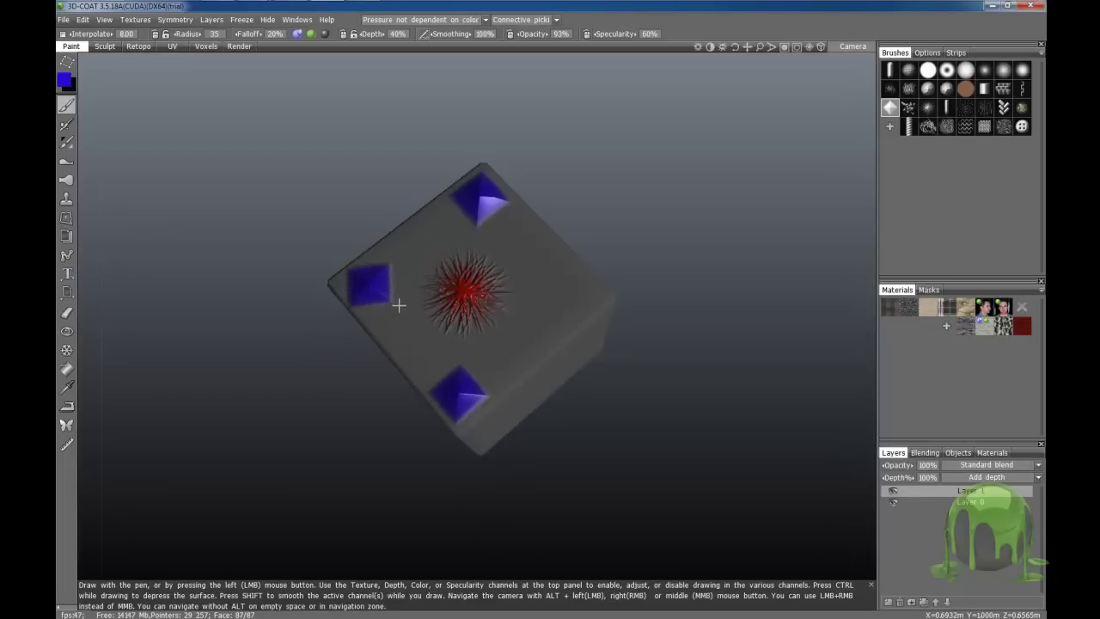
left_click_drag(400, 290, 410, 285)
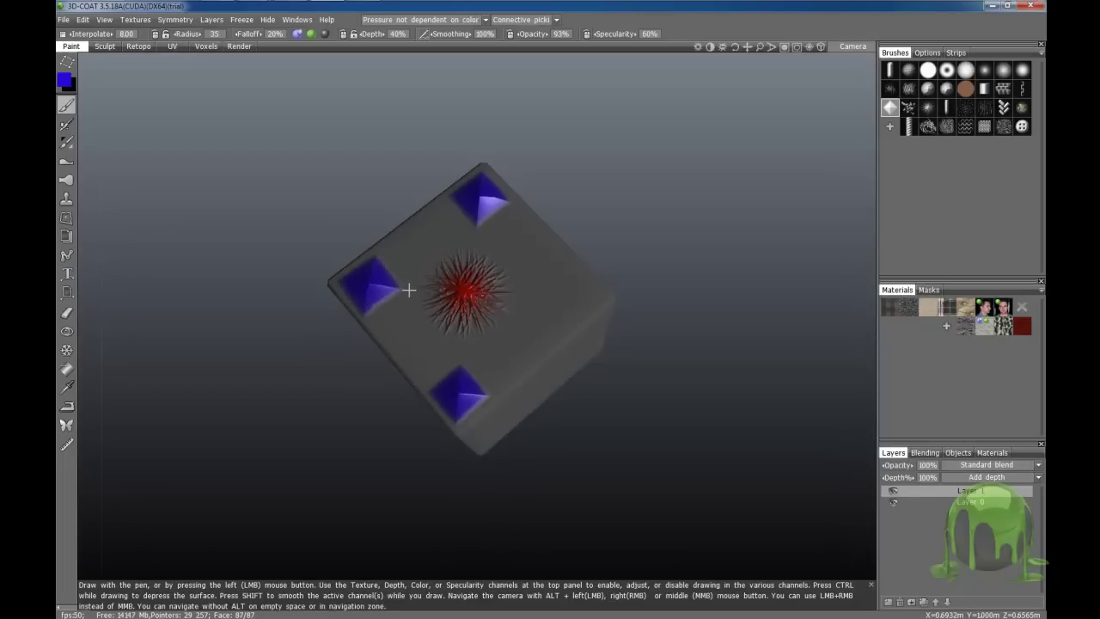
left_click_drag(562, 294, 562, 333)
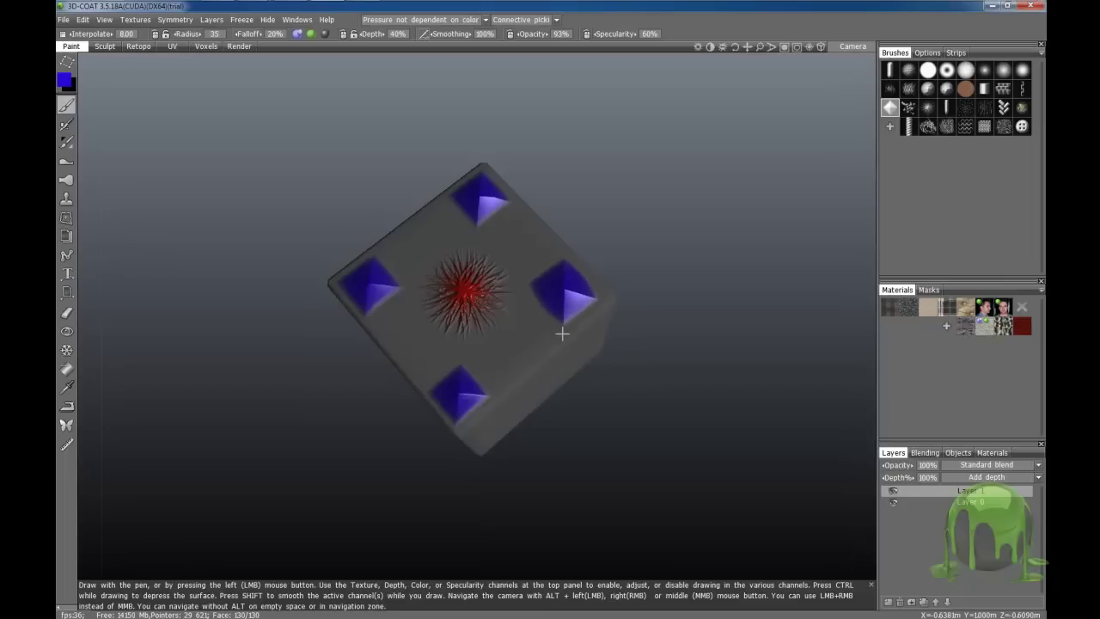
mouse_move(562, 334)
right_mouse_down()
mouse_move(510, 361)
mouse_move(589, 319)
mouse_move(493, 356)
right_mouse_up()
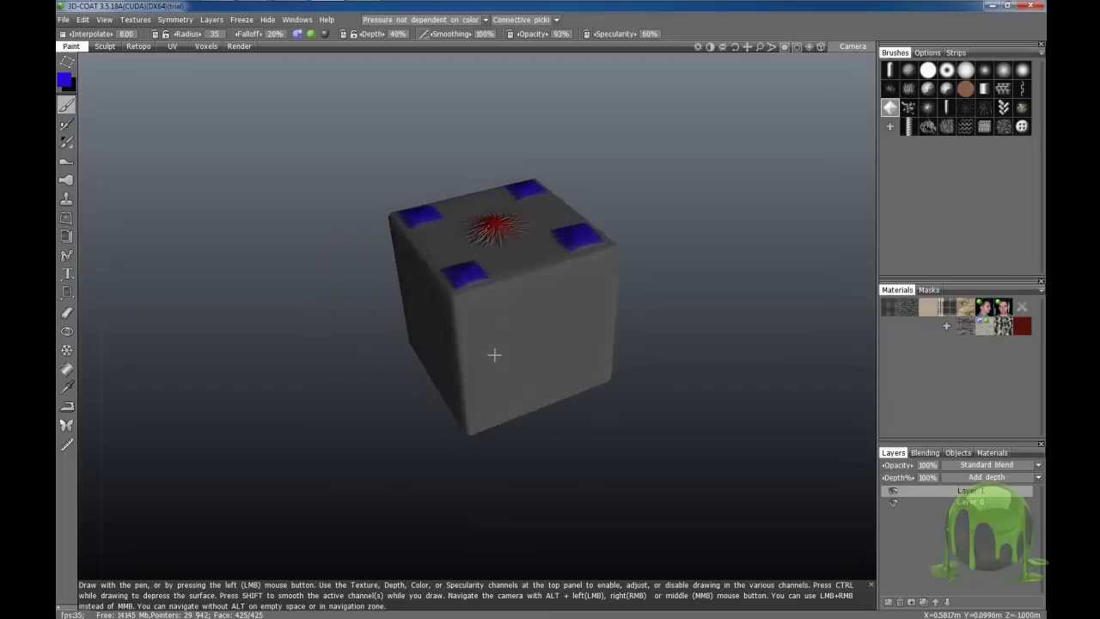
Step: Stamp blue diamonds around the front face's centre, then switch to the button stamp brush
mouse_move(659, 367)
right_mouse_down()
mouse_move(570, 317)
mouse_move(573, 301)
mouse_move(546, 289)
right_mouse_up()
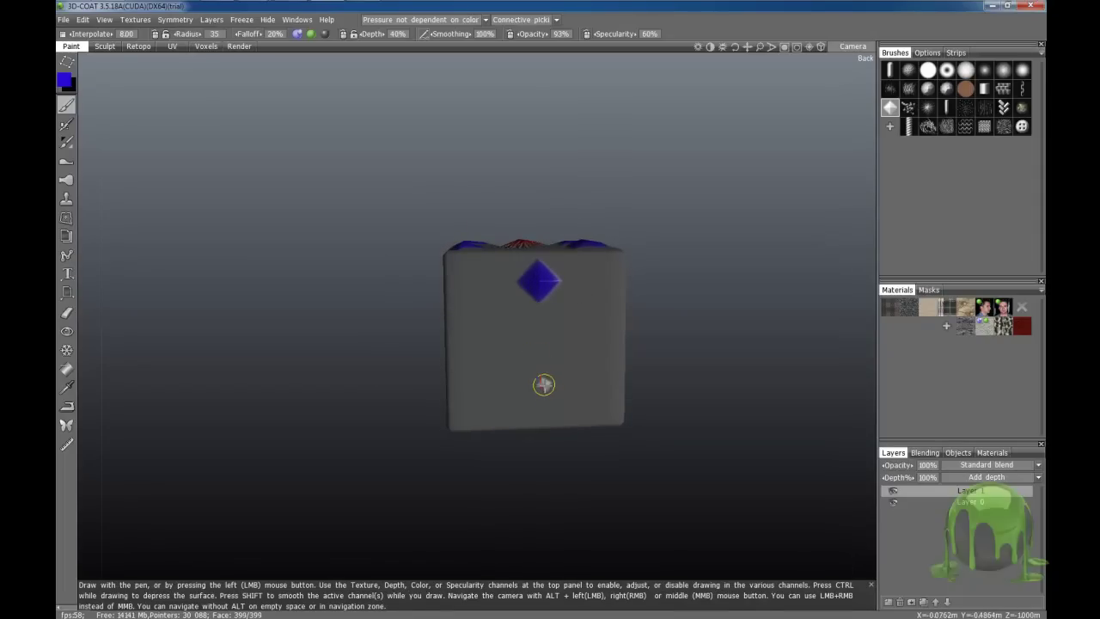
left_click(540, 399)
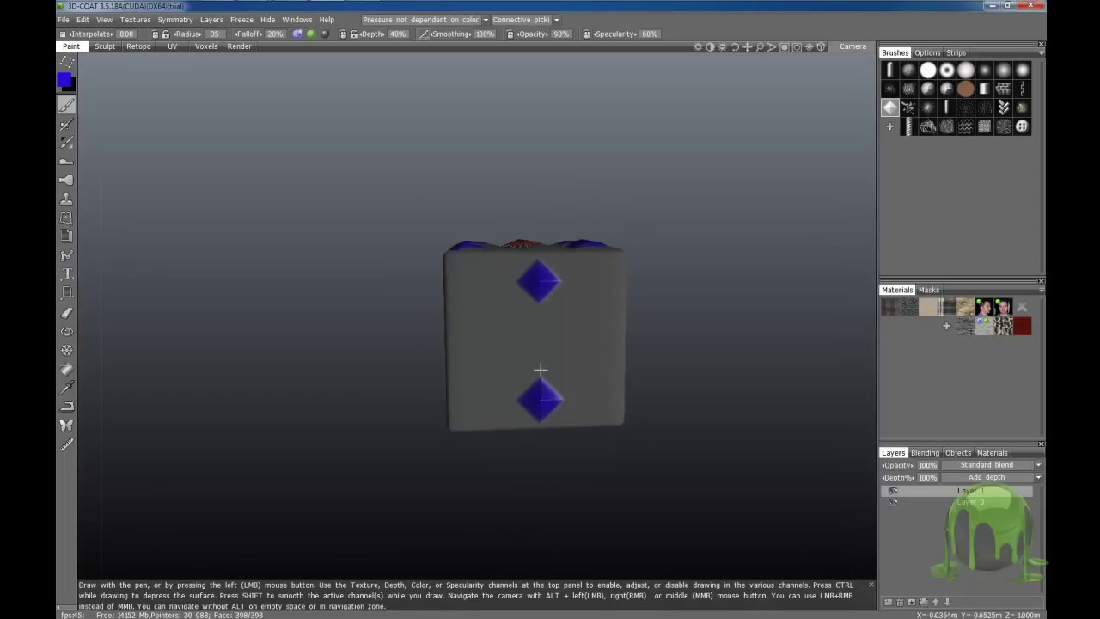
left_click(475, 340)
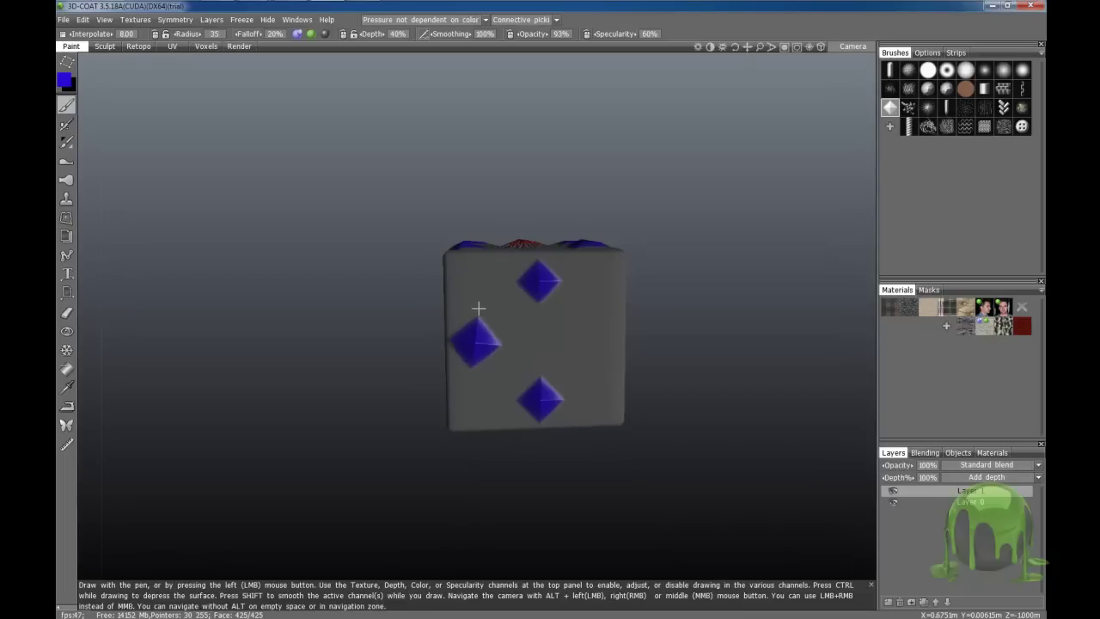
left_click(589, 343)
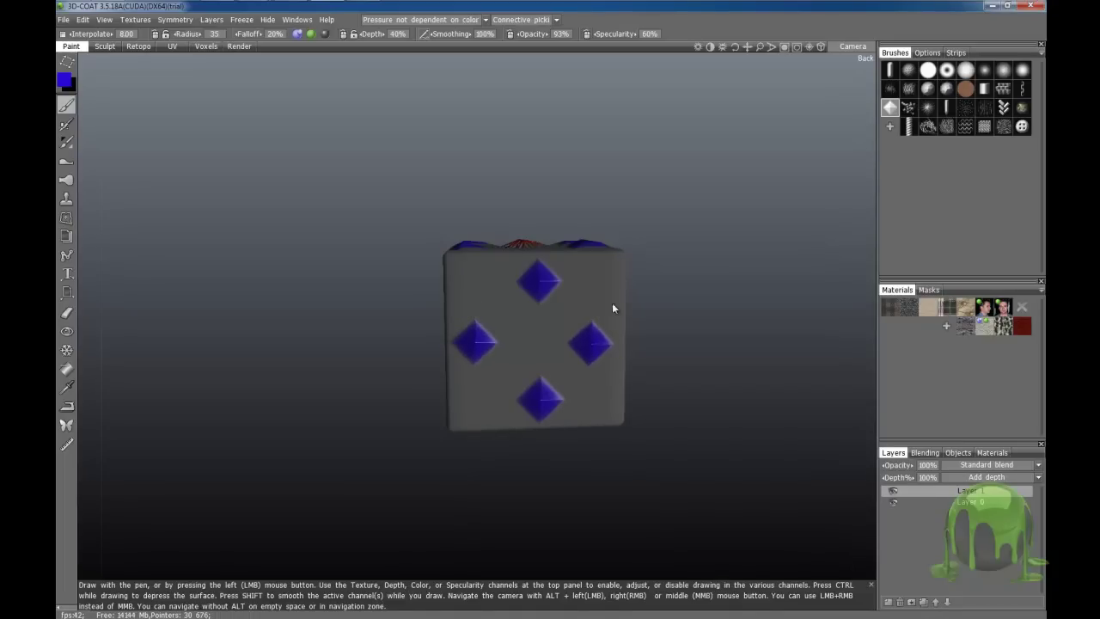
left_click(1023, 126)
left_click(60, 82)
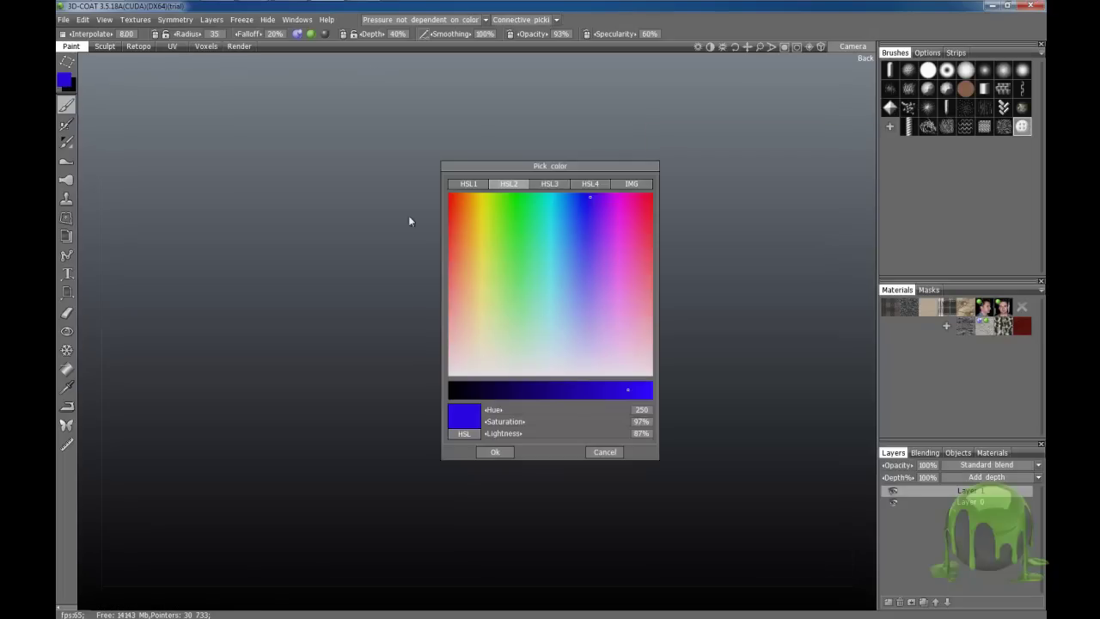
Step: Set the colour to green and stamp a button at the centre of the cube's front face
left_click(519, 195)
left_click(503, 452)
mouse_move(536, 342)
left_mouse_down()
mouse_move(538, 377)
mouse_move(636, 284)
mouse_move(456, 371)
mouse_move(456, 297)
mouse_move(526, 312)
mouse_move(466, 317)
mouse_move(474, 298)
mouse_move(393, 397)
mouse_move(801, 361)
mouse_move(590, 356)
mouse_move(437, 295)
mouse_move(717, 329)
mouse_move(550, 296)
left_mouse_up()
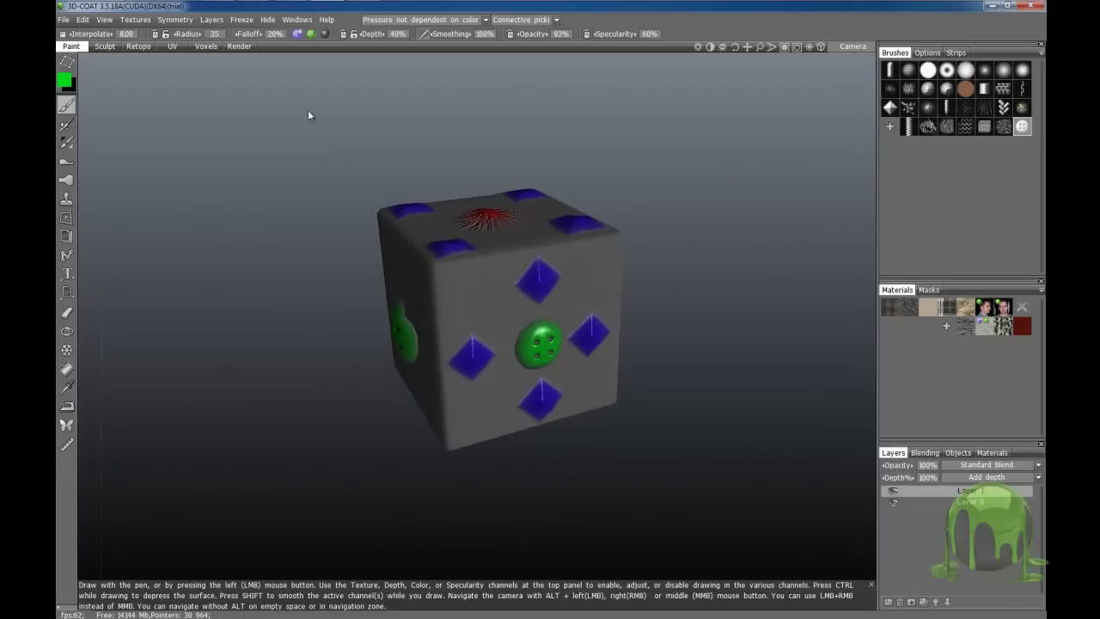
Step: Review the normal, specular and colour maps in the Texture editor, then close it
left_click(135, 19)
left_click(147, 157)
left_click(283, 77)
left_click(283, 101)
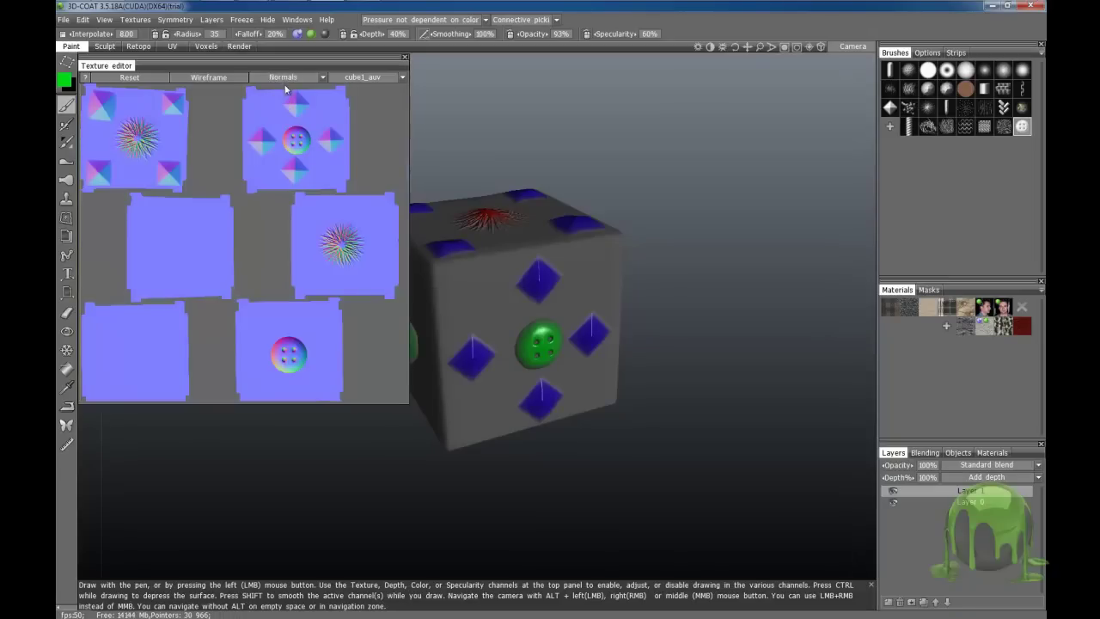
left_click(283, 77)
left_click(270, 112)
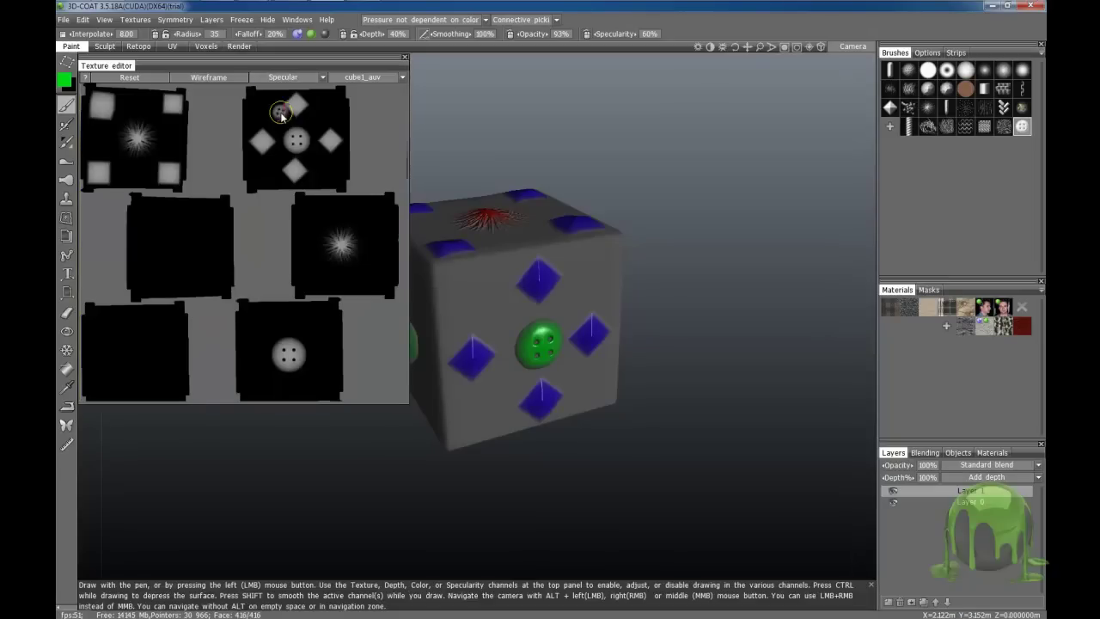
left_click(283, 79)
left_click(283, 77)
left_click(283, 78)
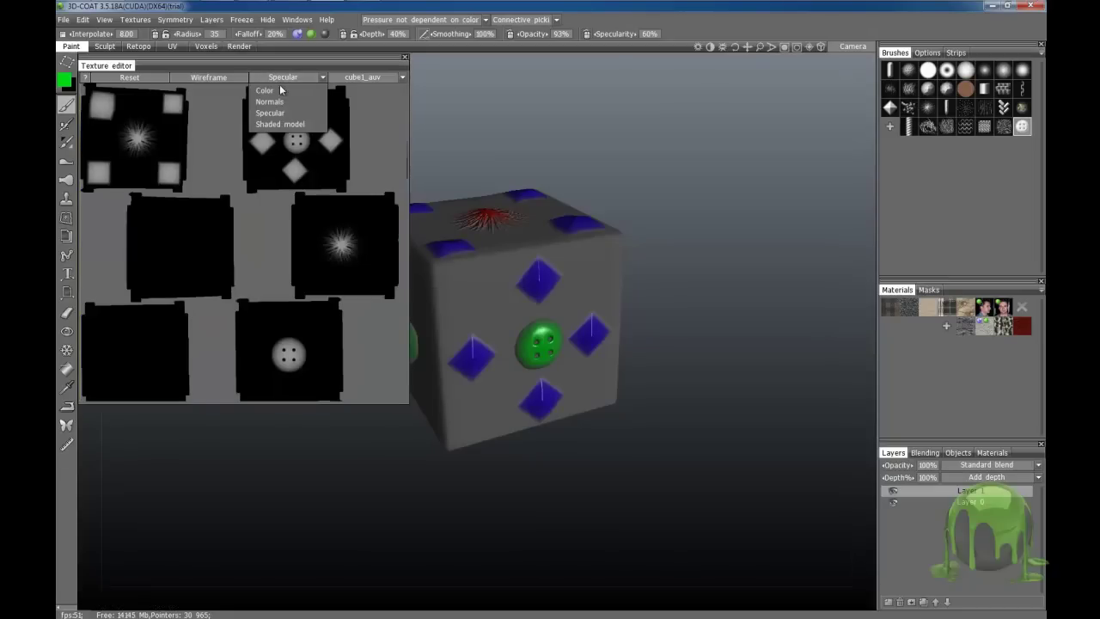
left_click(265, 90)
left_click(401, 57)
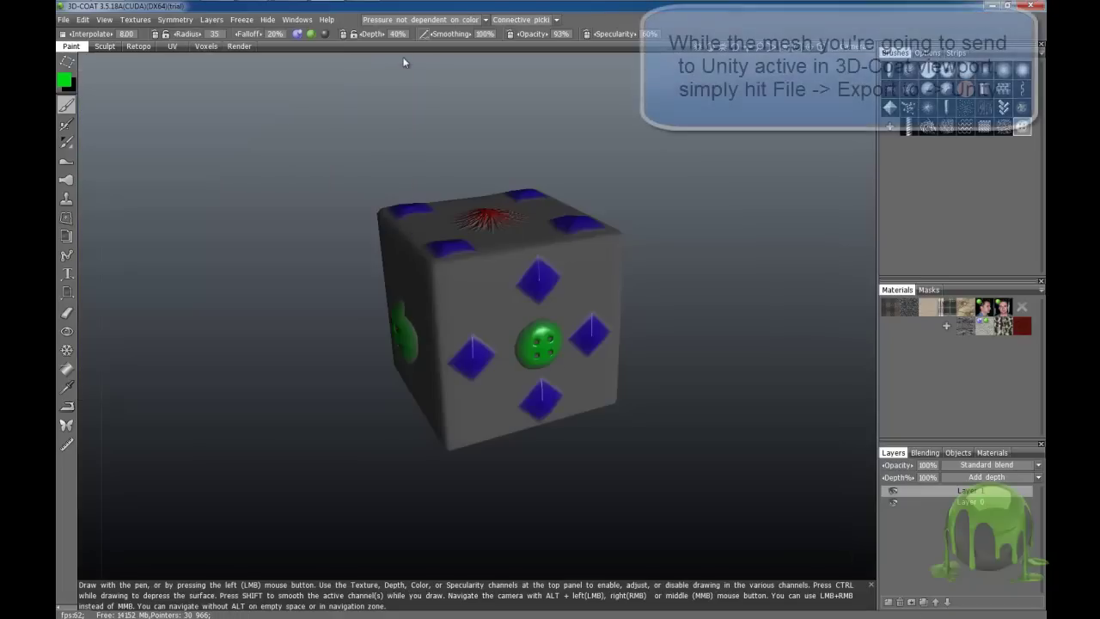
Step: Export the cube to Unity, saving into the project's Assets folder as MyTest_CUBE
left_click(64, 19)
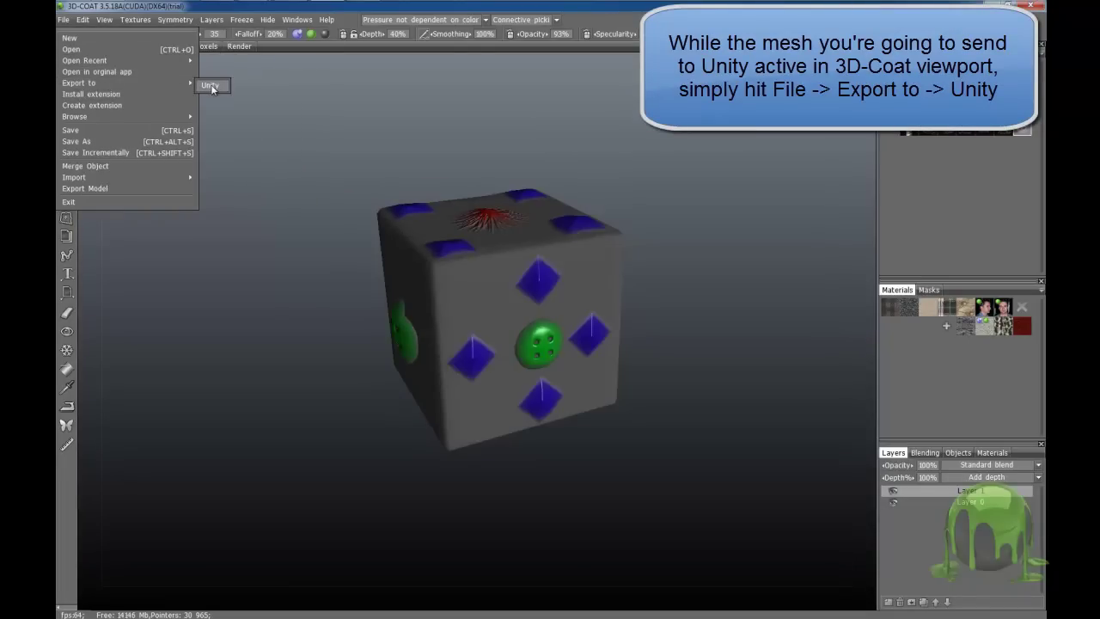
left_click(213, 86)
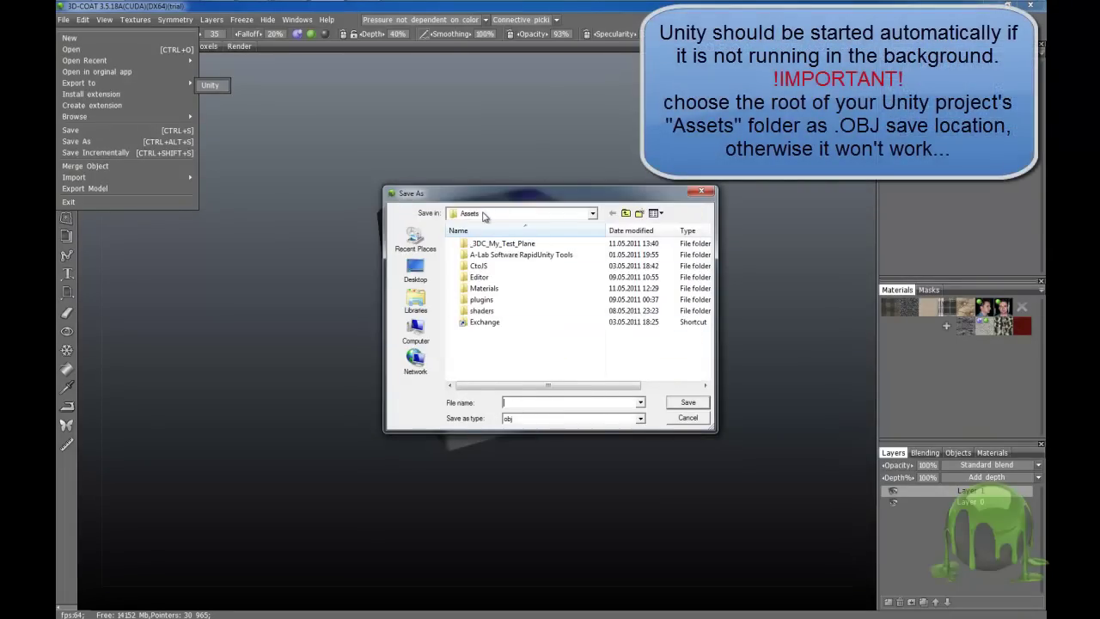
left_click(484, 214)
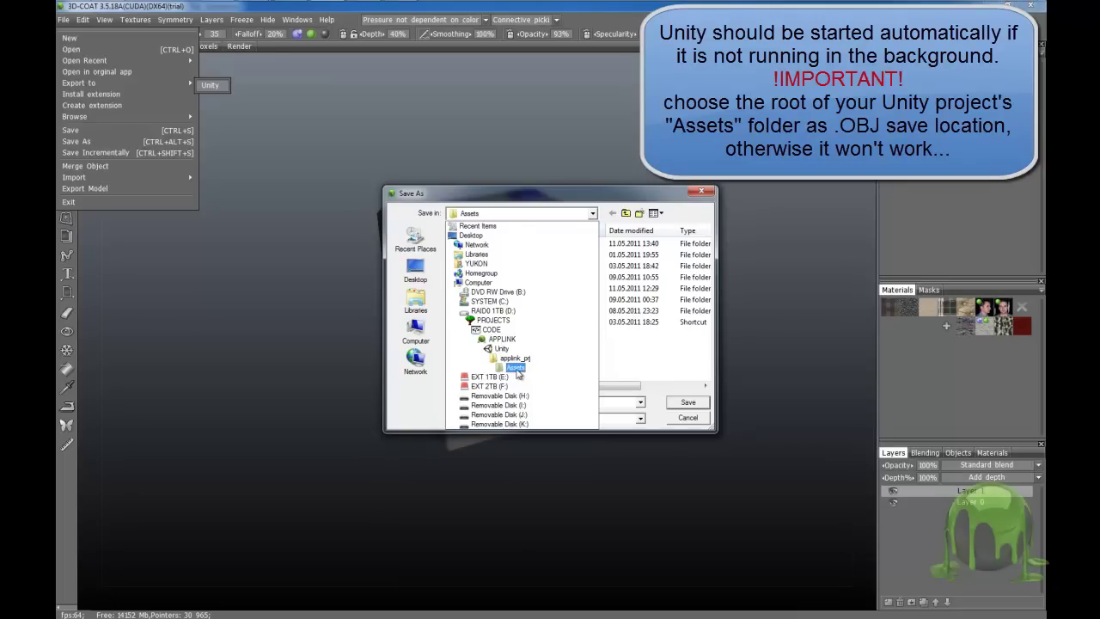
left_click(516, 368)
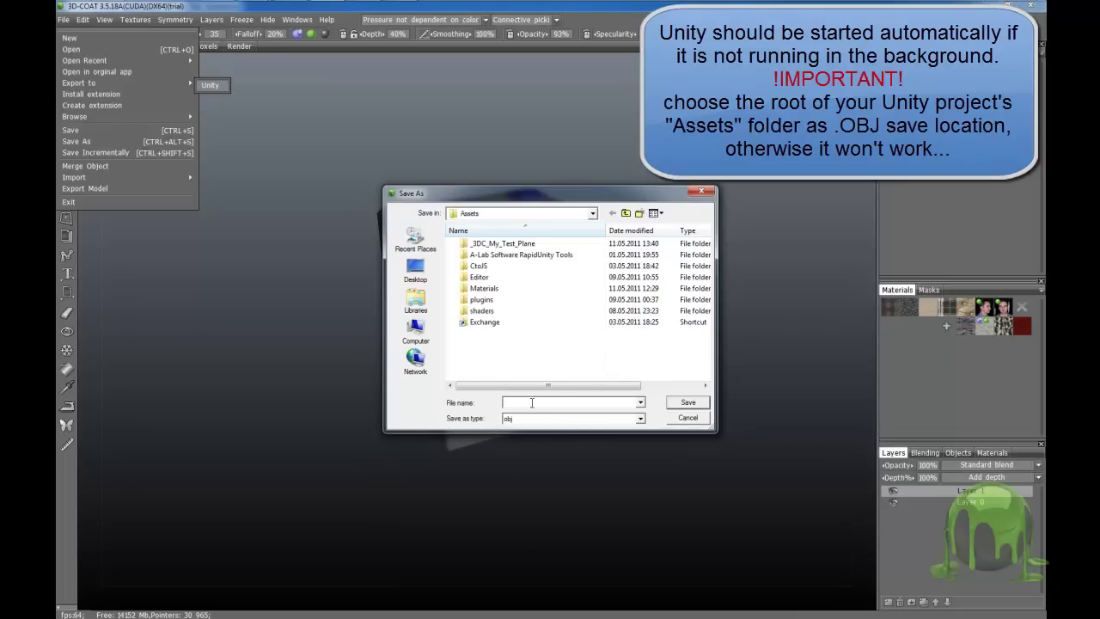
type("M")
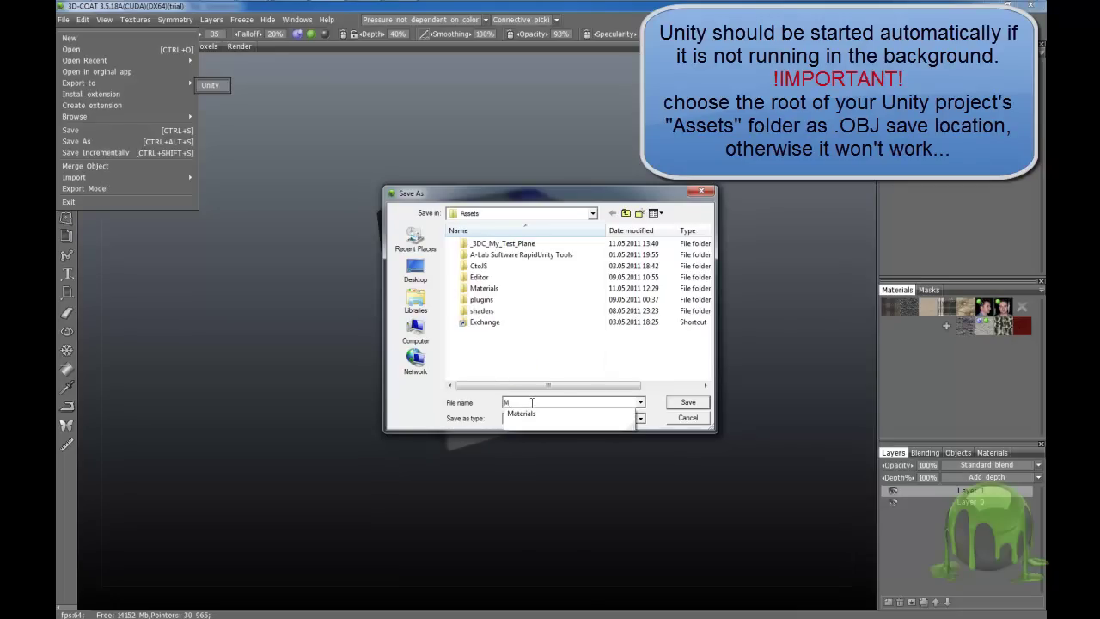
type("yTest_CUBE")
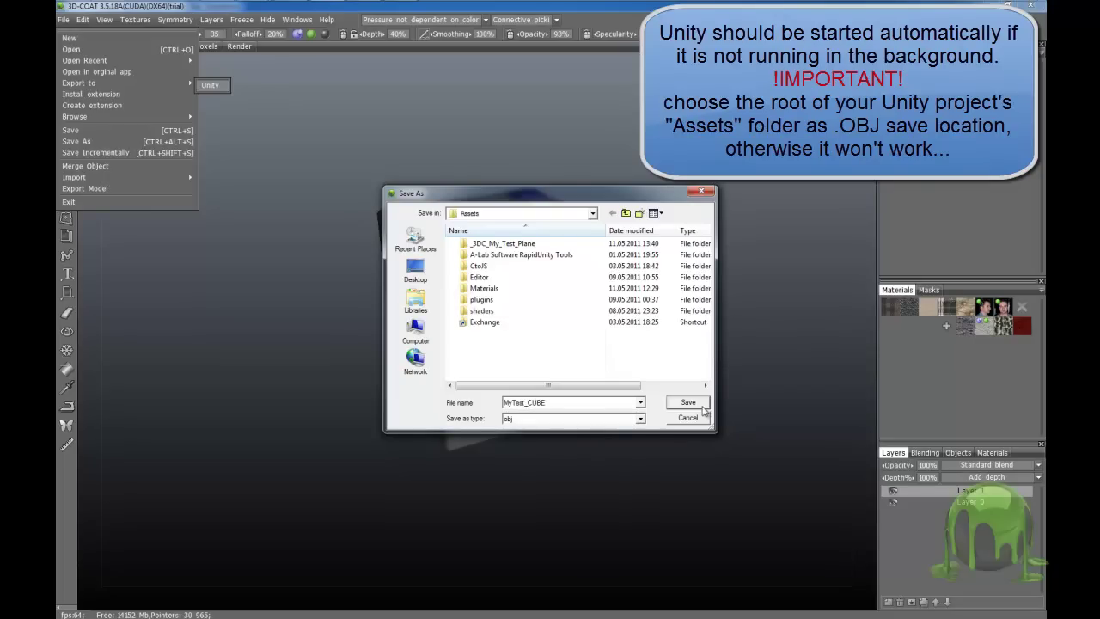
Step: Save the export with 8-bit displacement in PNG format and confirm the export
left_click(691, 404)
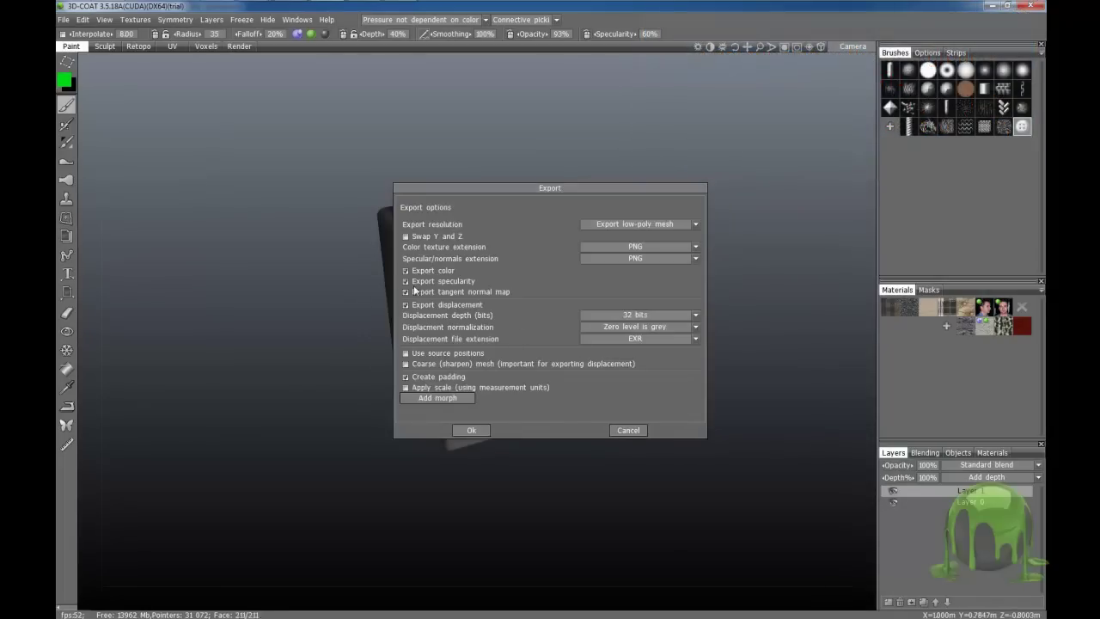
left_click(638, 315)
left_click(630, 327)
left_click(636, 338)
left_click(634, 349)
left_click(636, 339)
left_click(623, 371)
left_click(471, 431)
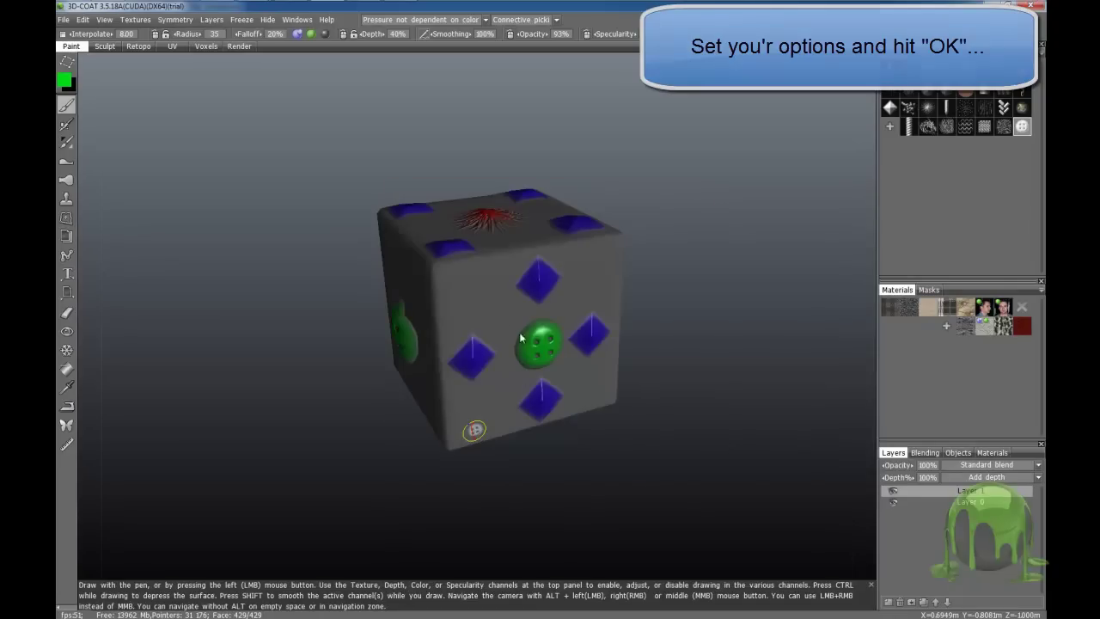
left_click(611, 355)
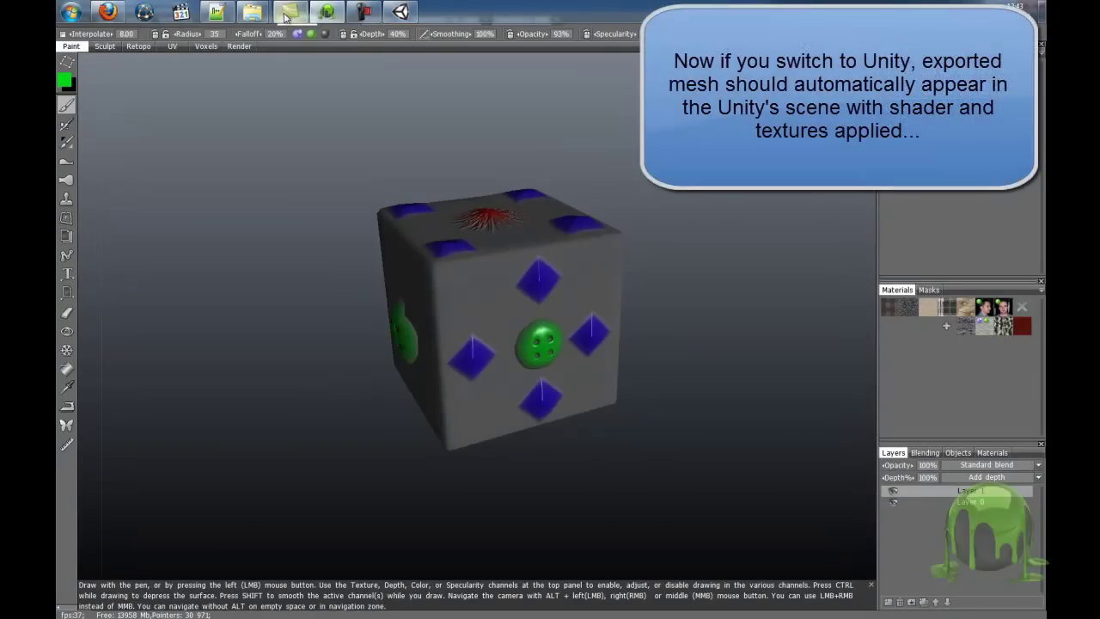
Step: In Unity, frame and orbit the imported MyTest_CUBE and select its cube1_cube1_auv mesh
left_click(400, 11)
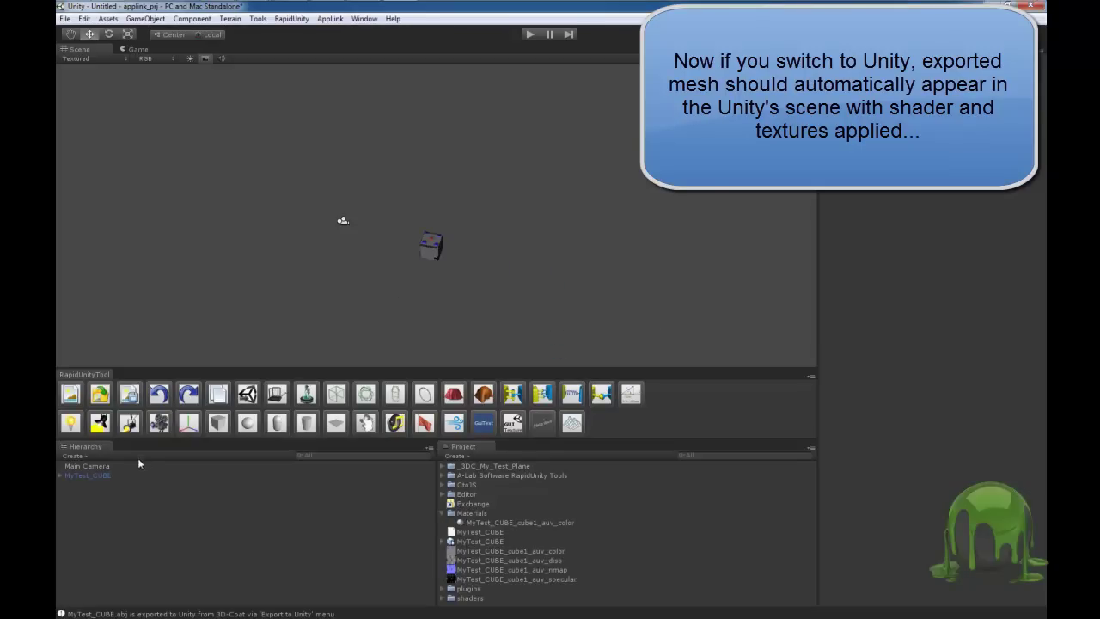
double_click(98, 478)
mouse_move(390, 239)
left_mouse_down("alt")
mouse_move(573, 173)
mouse_move(540, 81)
mouse_move(481, 224)
left_mouse_up("alt")
left_click(481, 258)
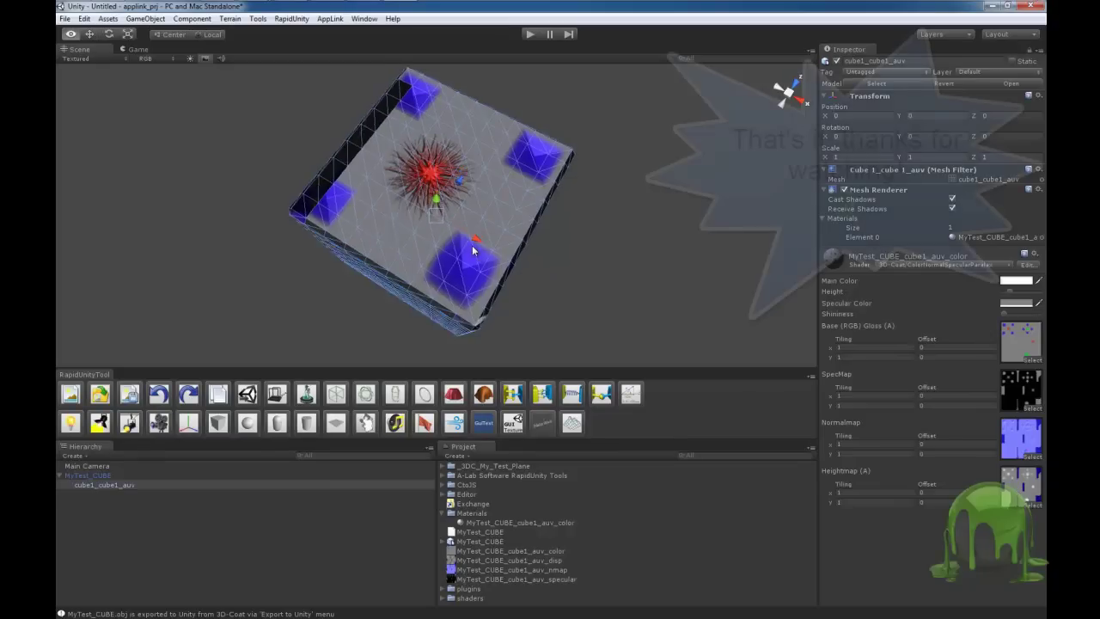
Step: Exit Unity without saving the scene
left_click(64, 19)
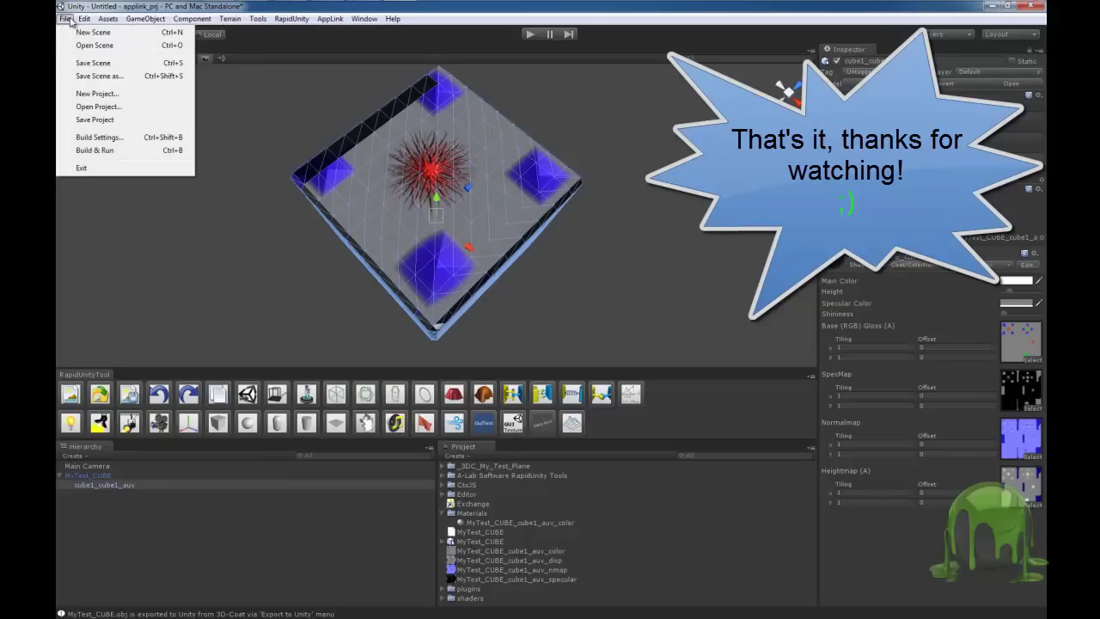
left_click(82, 168)
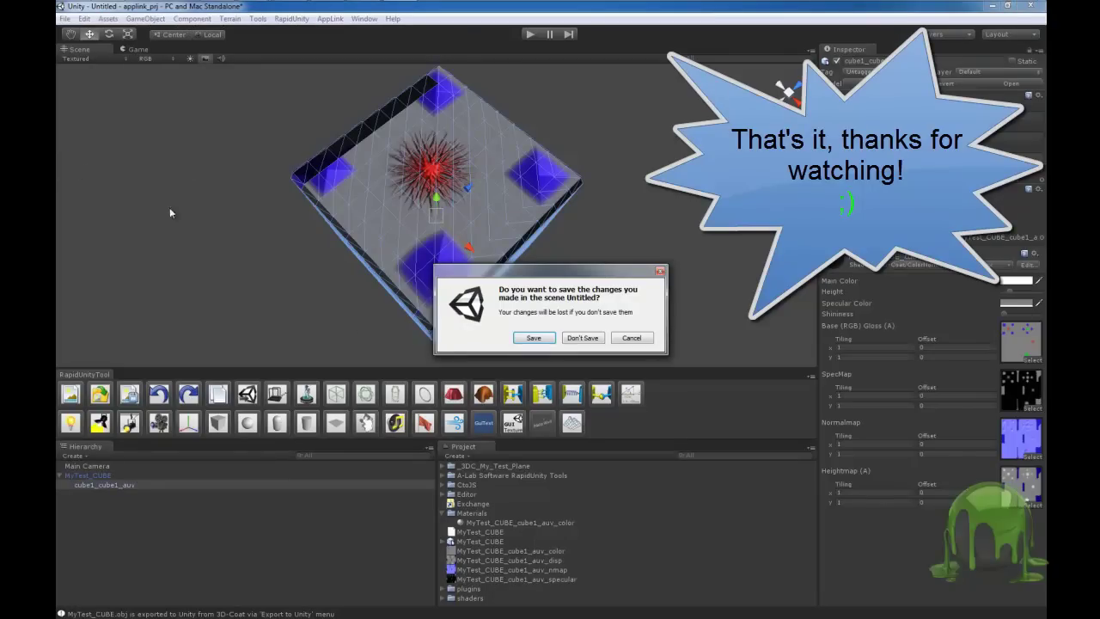
left_click(573, 341)
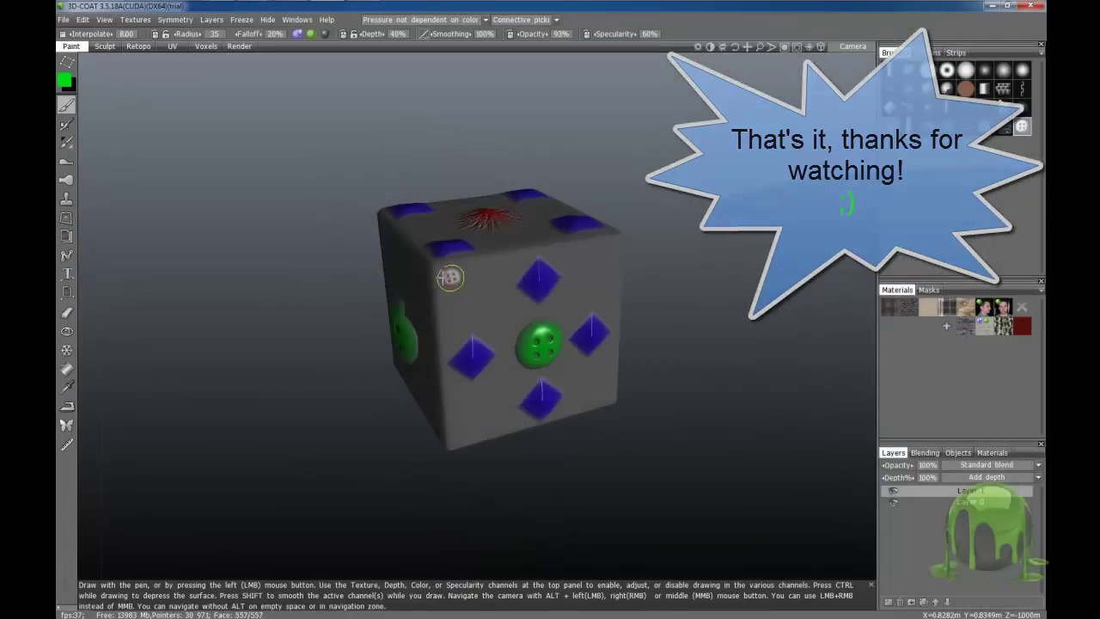